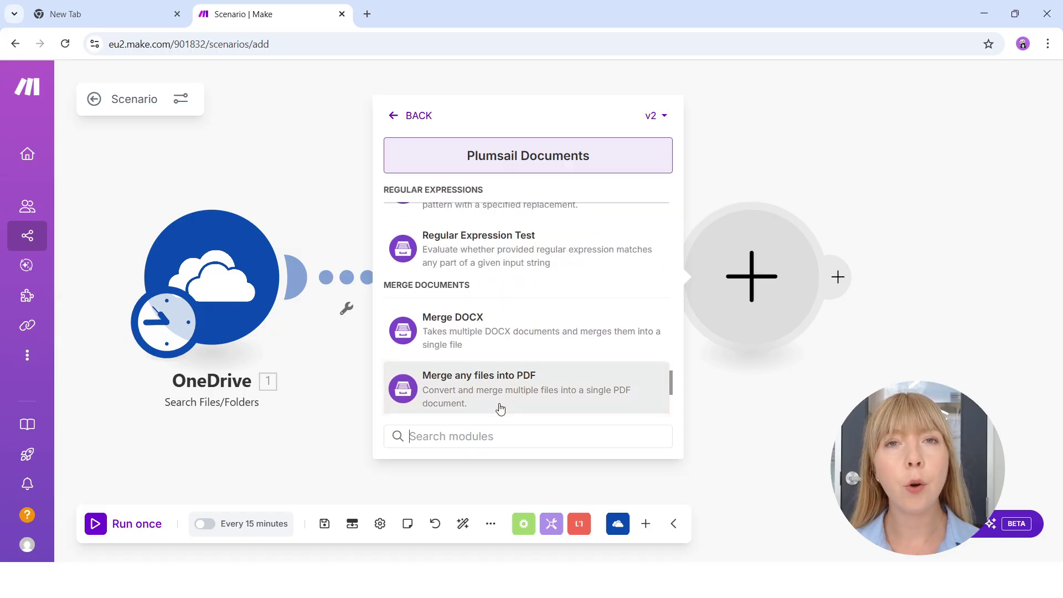
# Find the Split PDF action among the Plumsail Documents modules and choose it for the empty module after OneDrive.
pyautogui.scroll(-5, 501, 407)
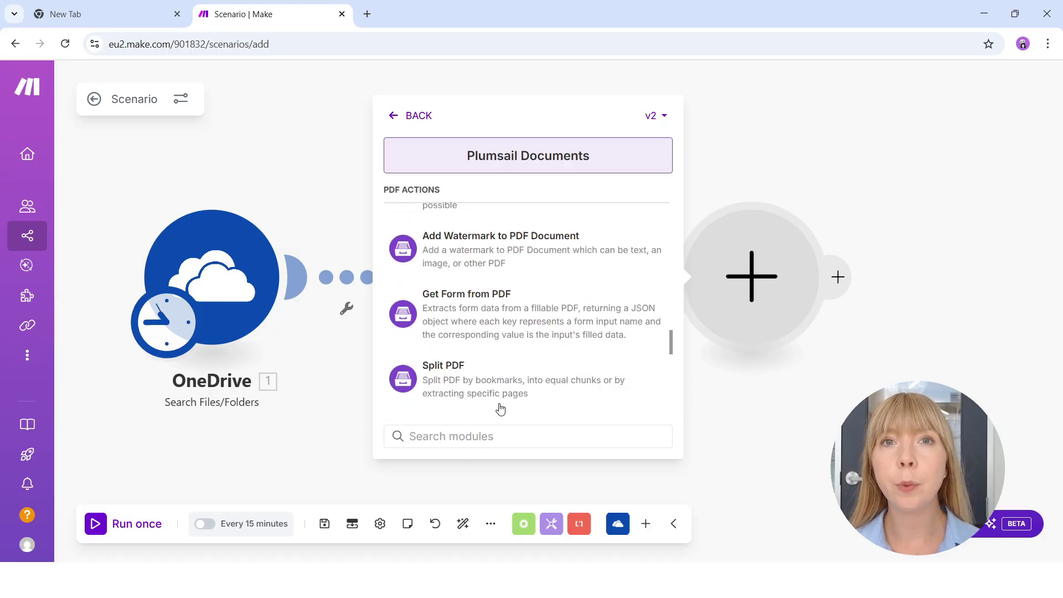
pyautogui.click(552, 377)
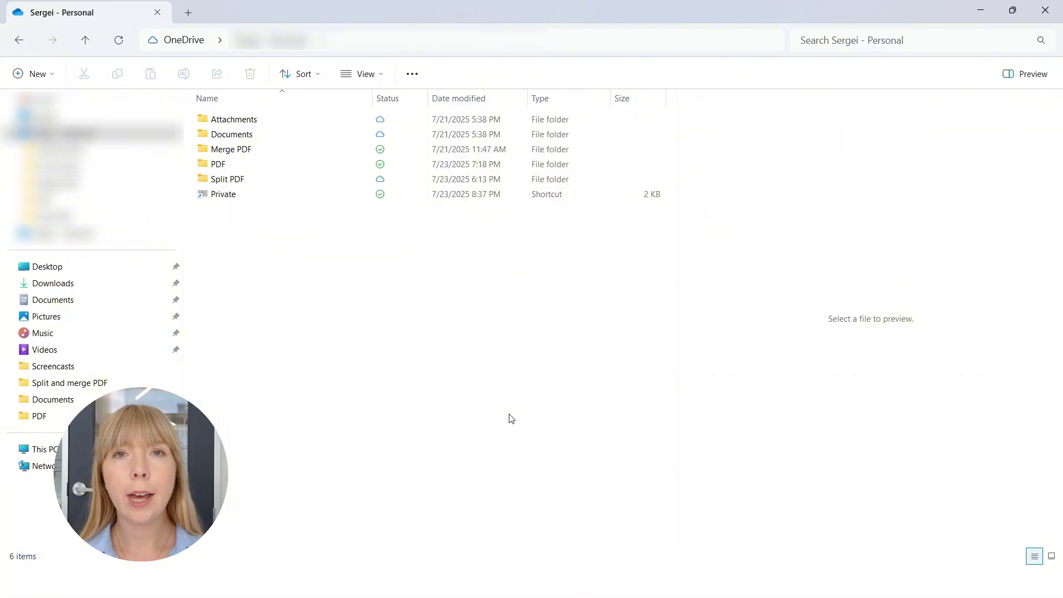
# Open the Merge PDF folder in OneDrive and preview its copyright agreement, invoice, parties information sheet, scope of work and service agreement.
pyautogui.doubleClick(249, 151)
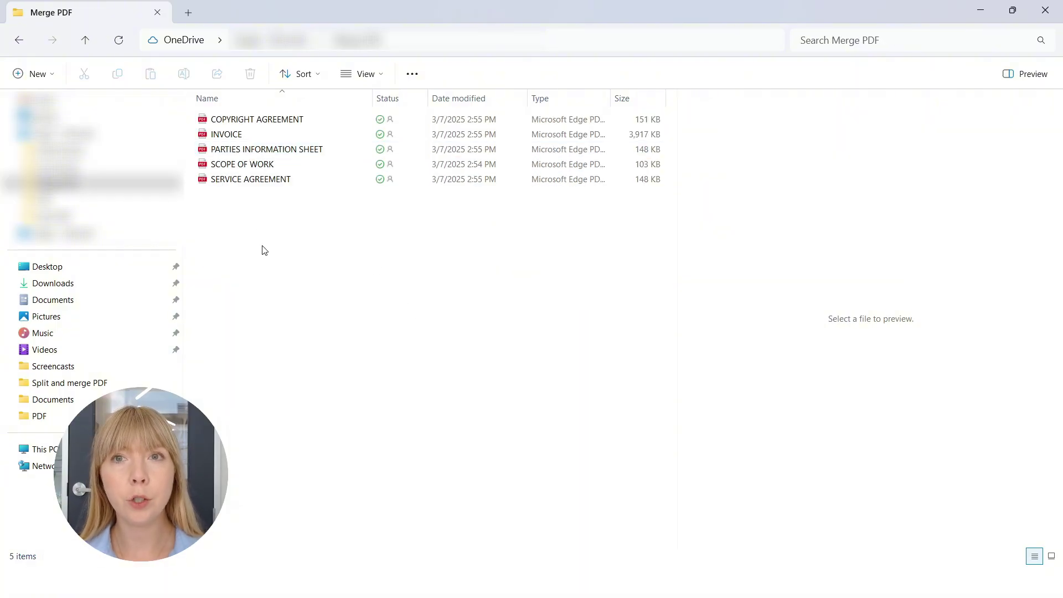
pyautogui.click(253, 120)
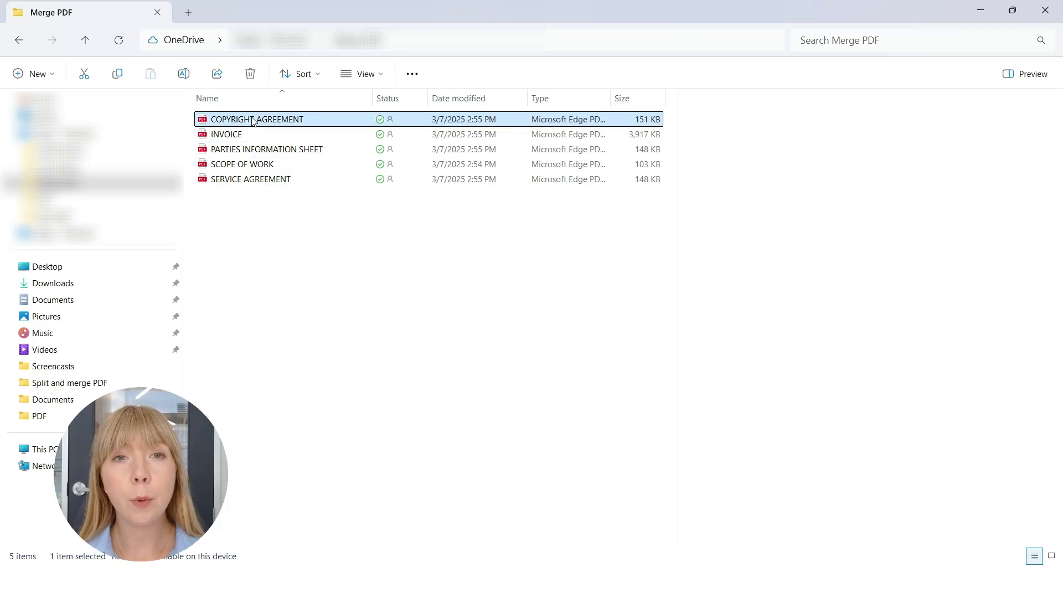
pyautogui.click(251, 133)
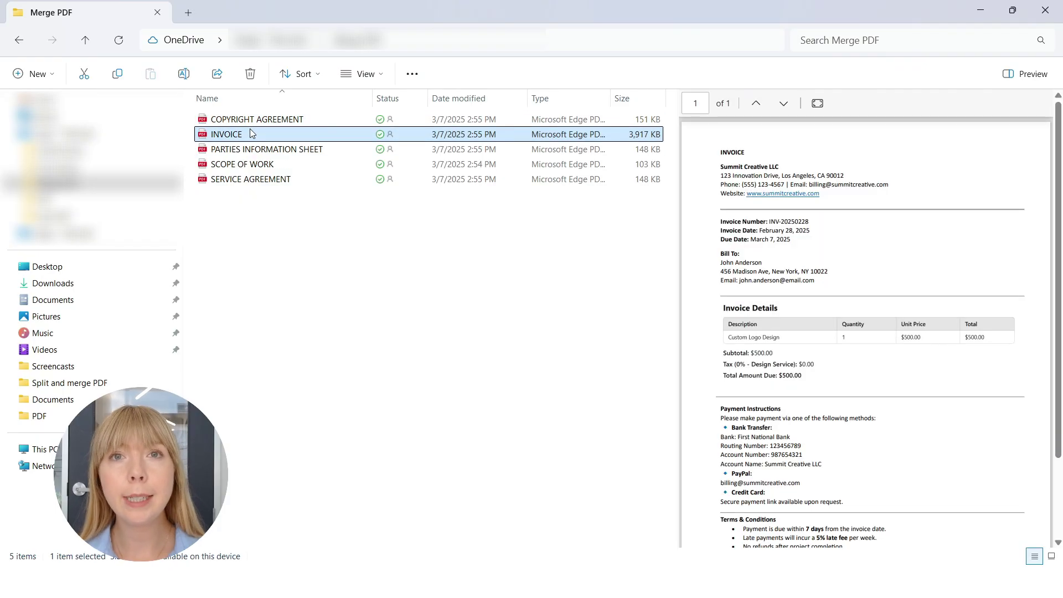
pyautogui.click(254, 150)
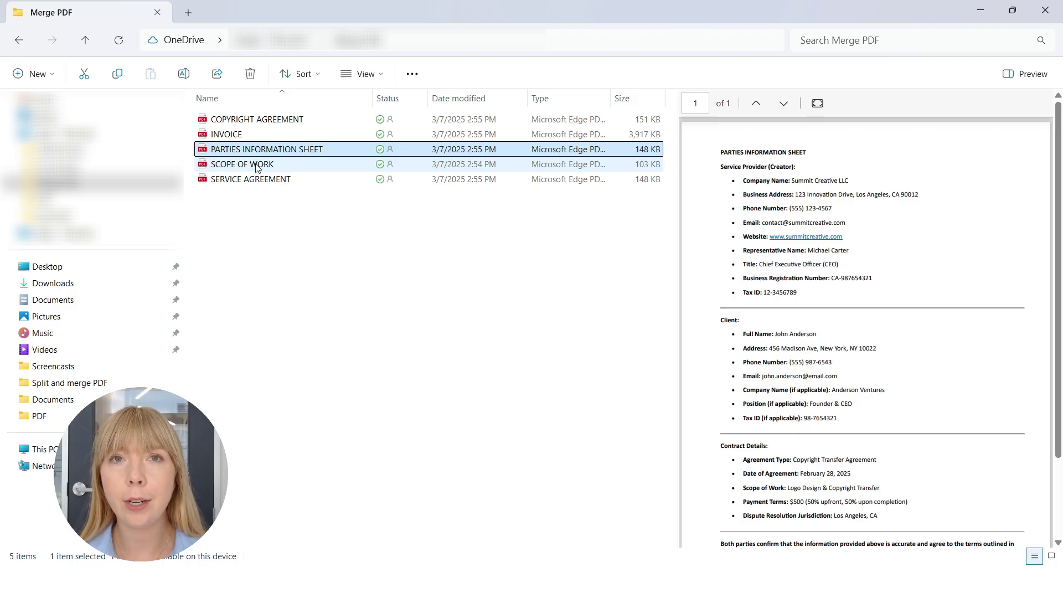
pyautogui.click(257, 165)
pyautogui.click(259, 180)
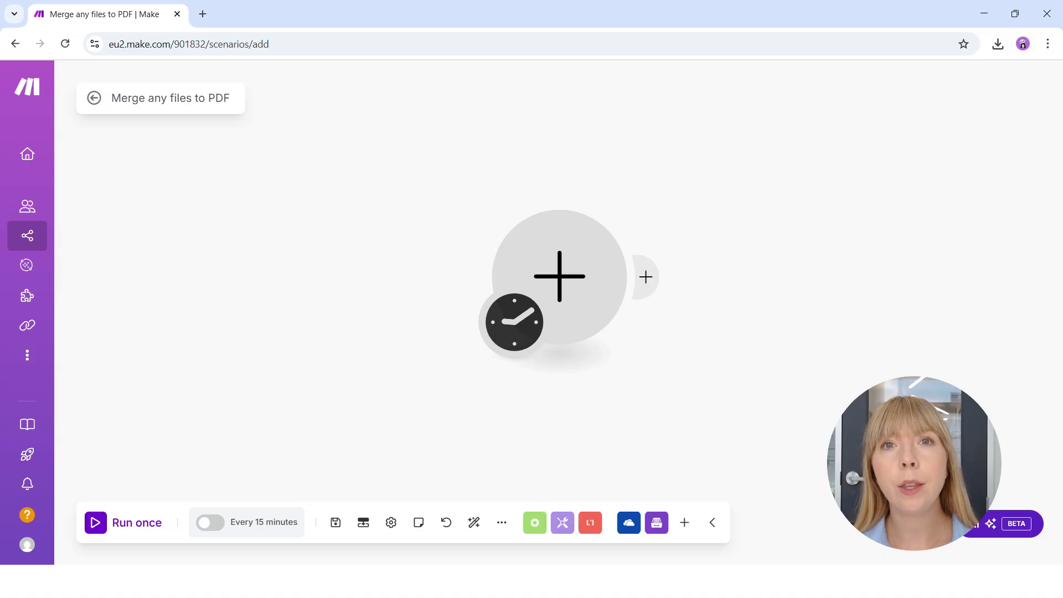
# Add the OneDrive Search Files/Folders module as the first module of the Merge any files to PDF scenario.
pyautogui.click(562, 278)
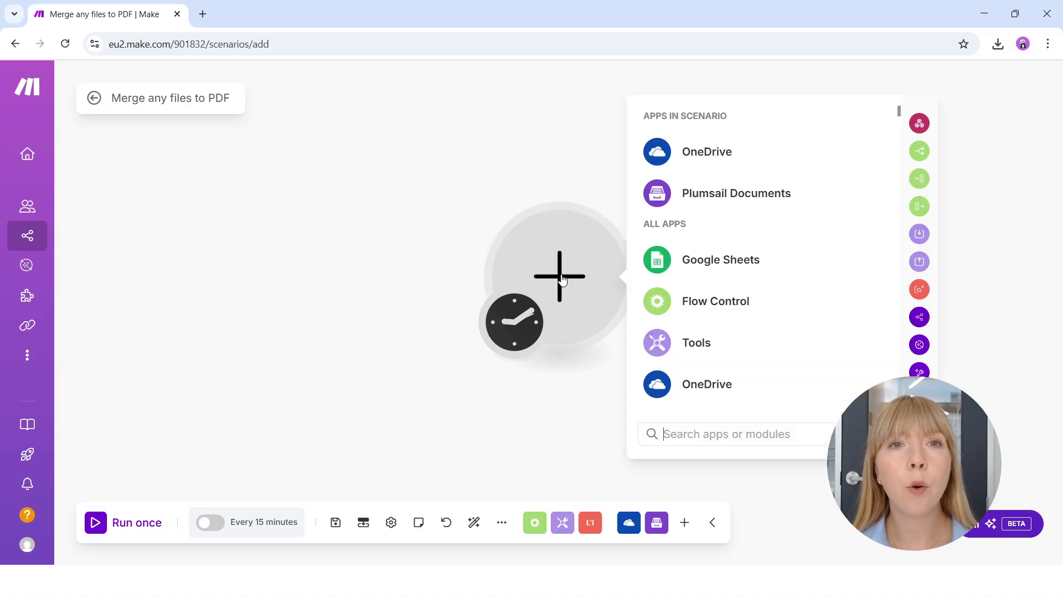
pyautogui.click(685, 158)
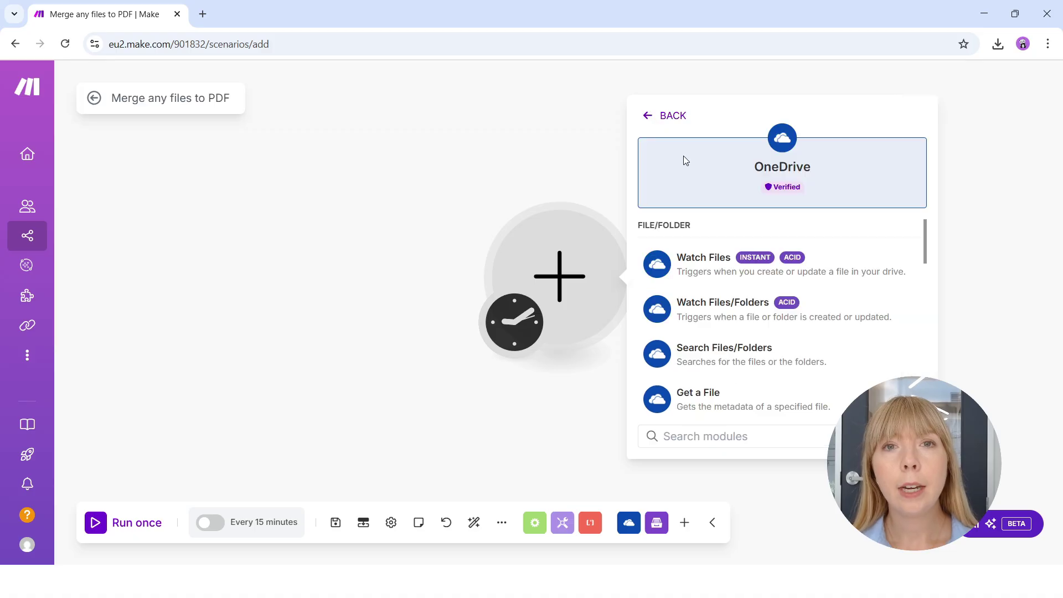
pyautogui.click(717, 371)
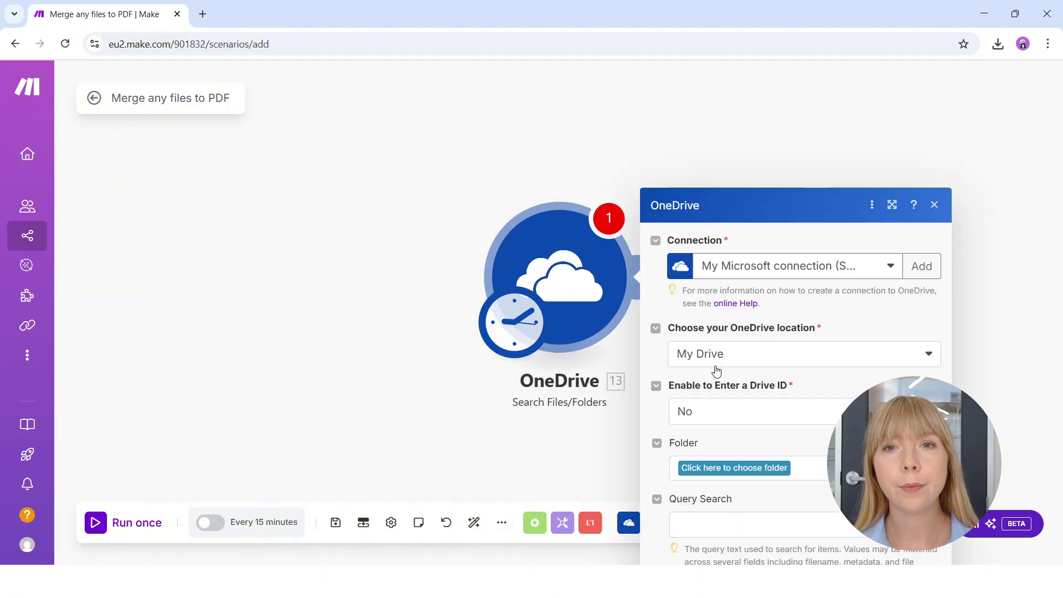
# Set the OneDrive search to look in the Merge PDF folder with File as the item type.
pyautogui.click(716, 356)
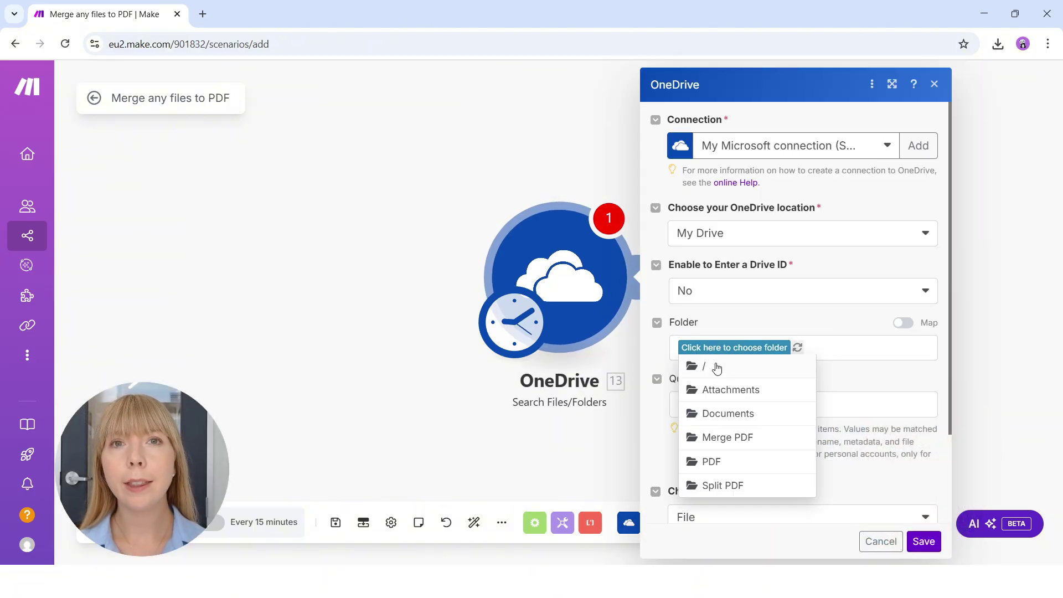
pyautogui.click(725, 438)
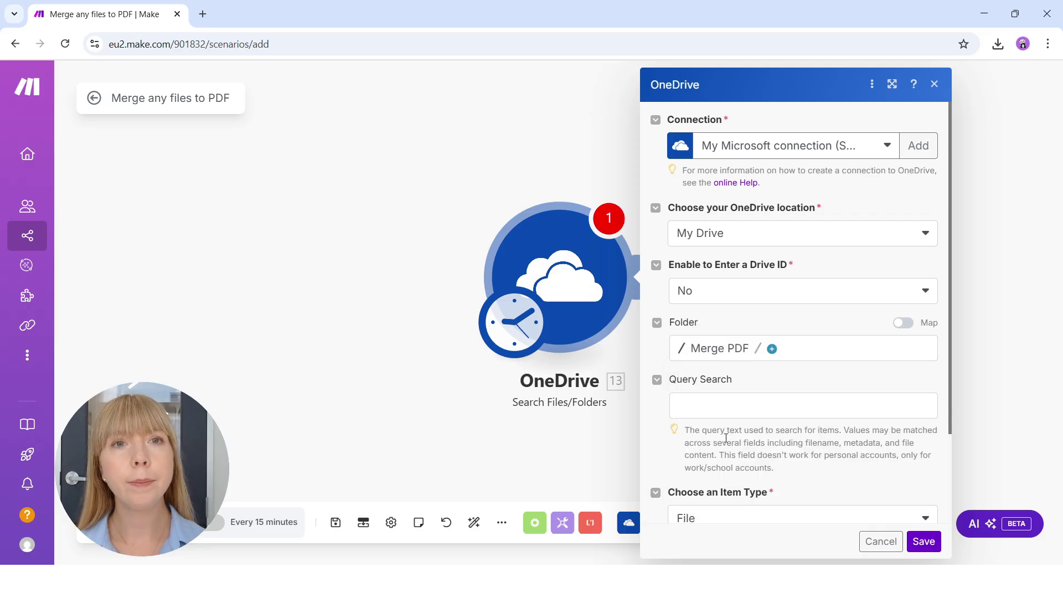
pyautogui.scroll(-2, 726, 438)
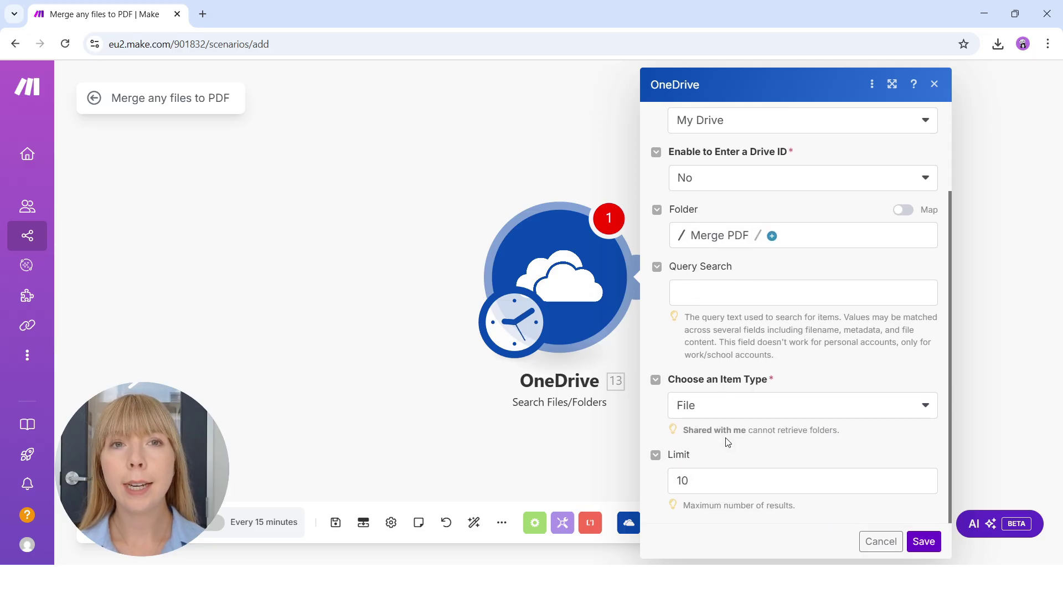
pyautogui.click(724, 408)
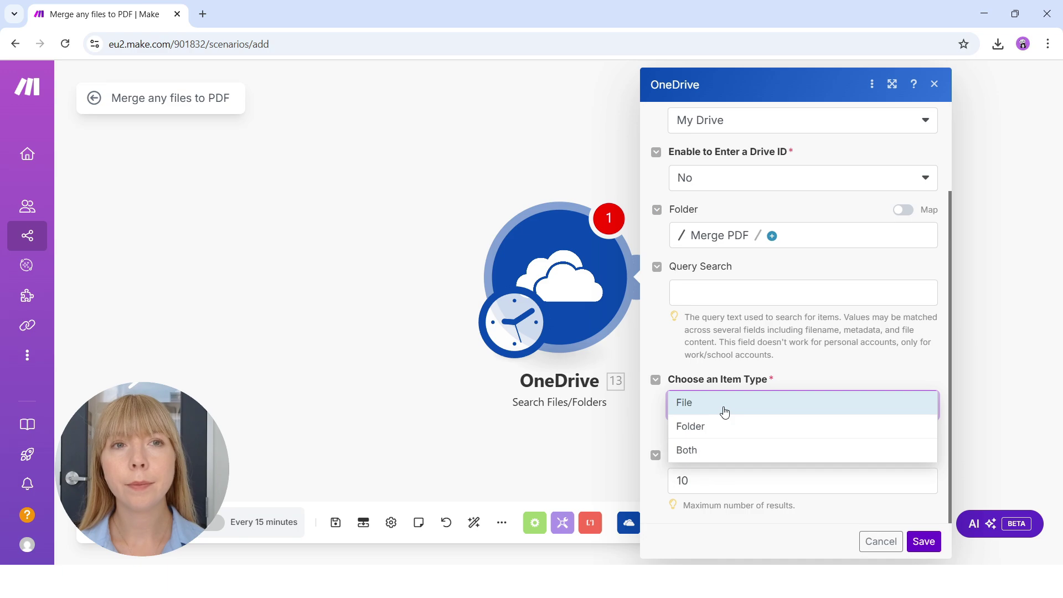
pyautogui.click(724, 411)
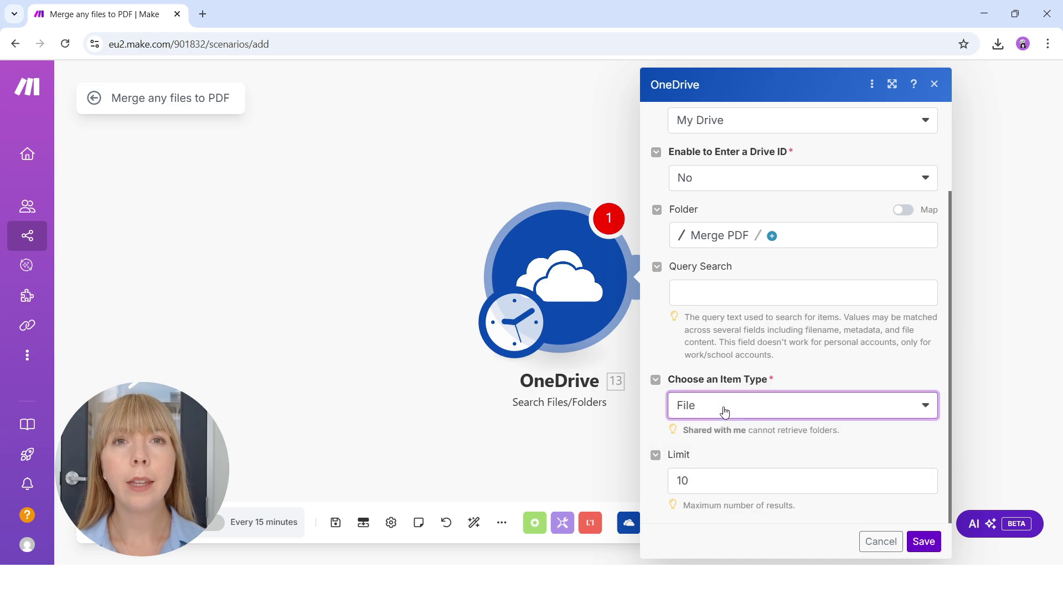
# Limit the OneDrive search to 5 results and save the module settings.
pyautogui.click(726, 480)
pyautogui.doubleClick(683, 480)
pyautogui.write('5')
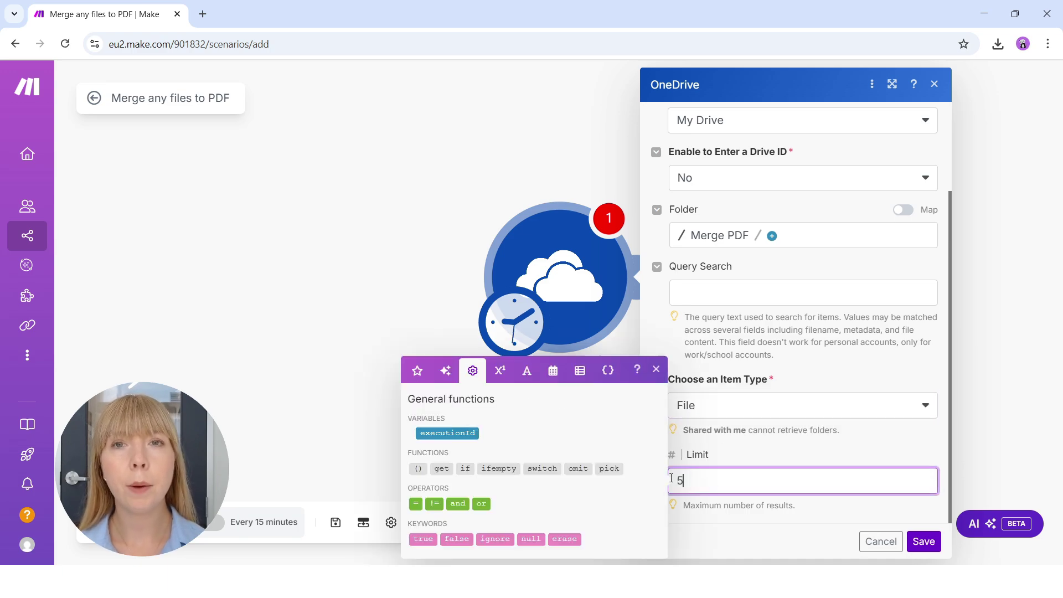
pyautogui.click(923, 542)
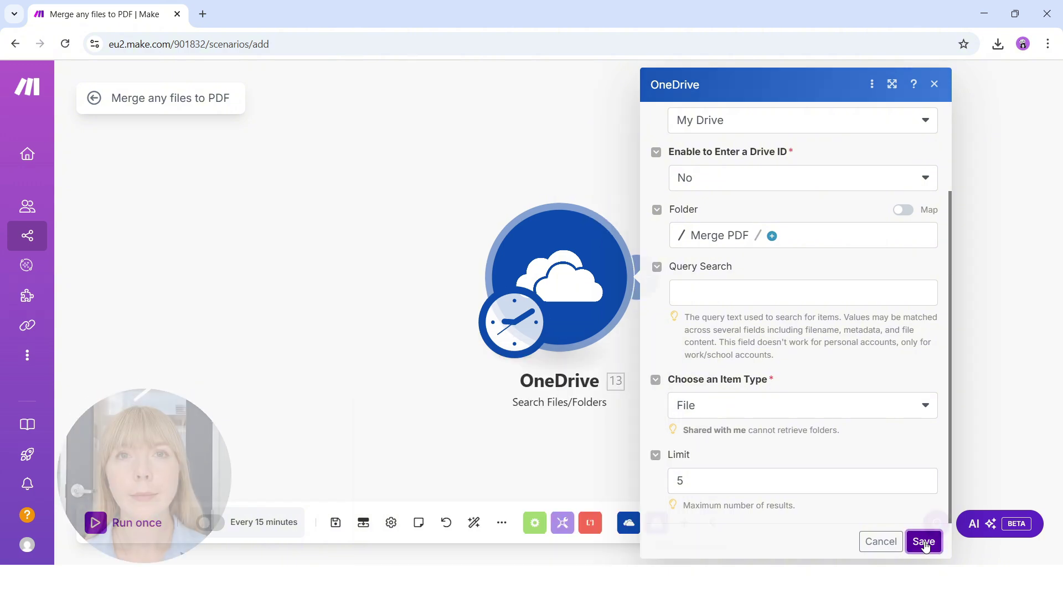
# Add a OneDrive Download a File module after the Search Files/Folders module.
pyautogui.click(658, 287)
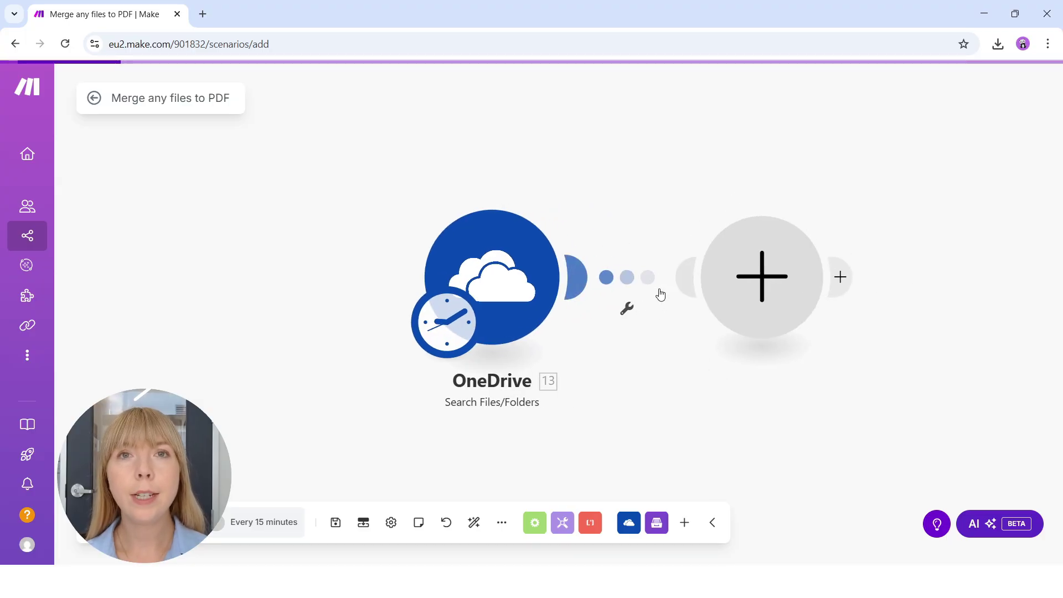
pyautogui.click(525, 155)
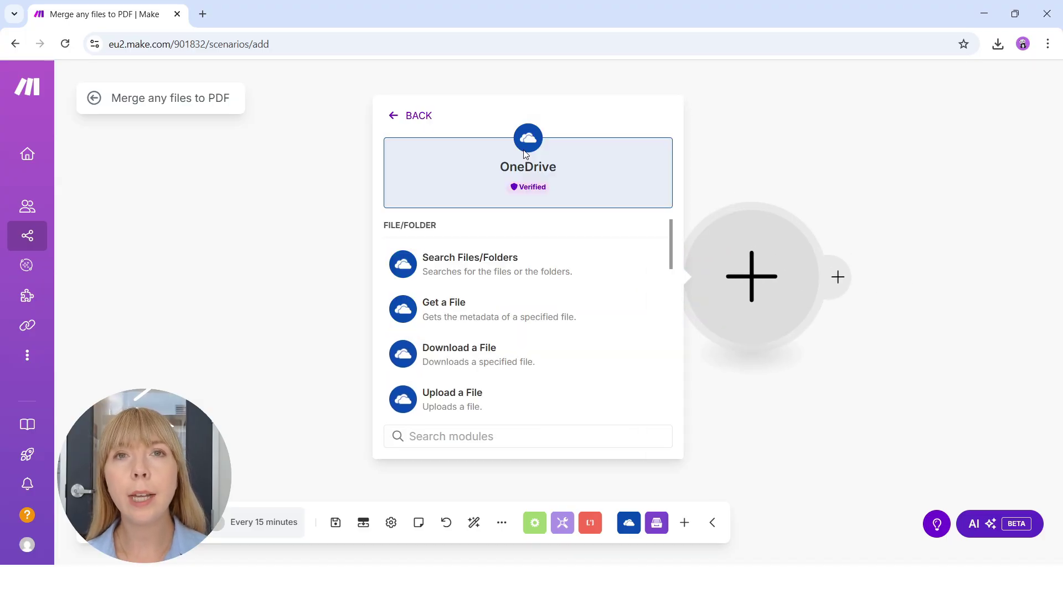
pyautogui.click(514, 352)
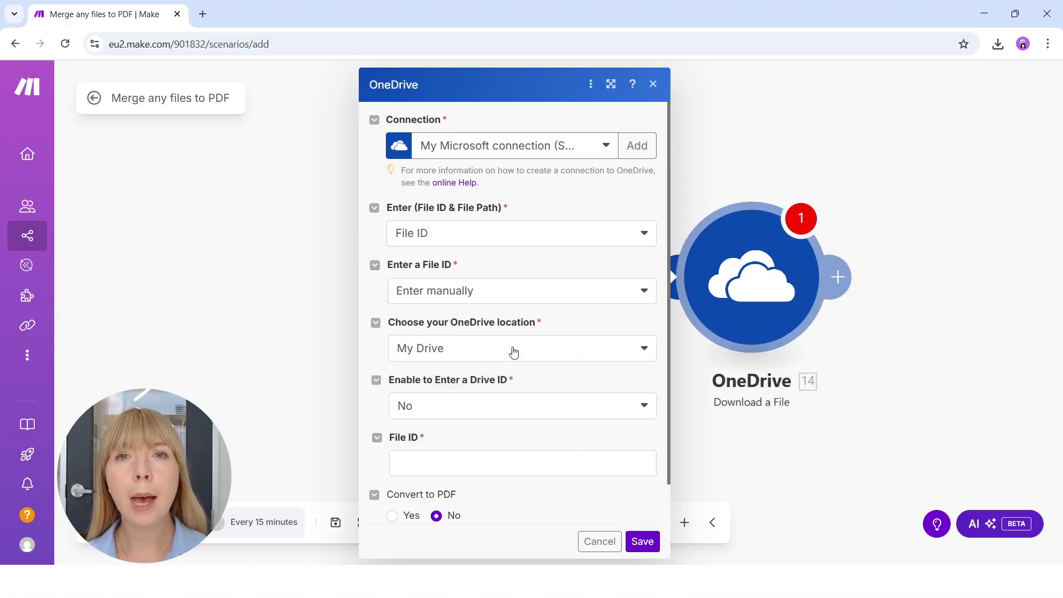
# Map the download module's File ID to the Item ID from Search Files/Folders and save the settings.
pyautogui.click(506, 464)
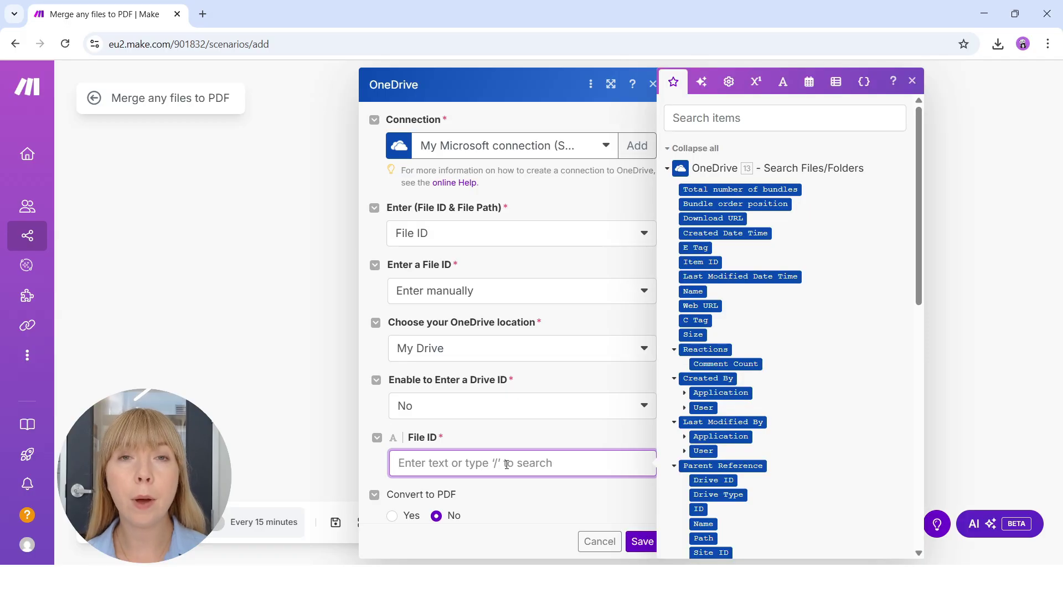
pyautogui.click(700, 263)
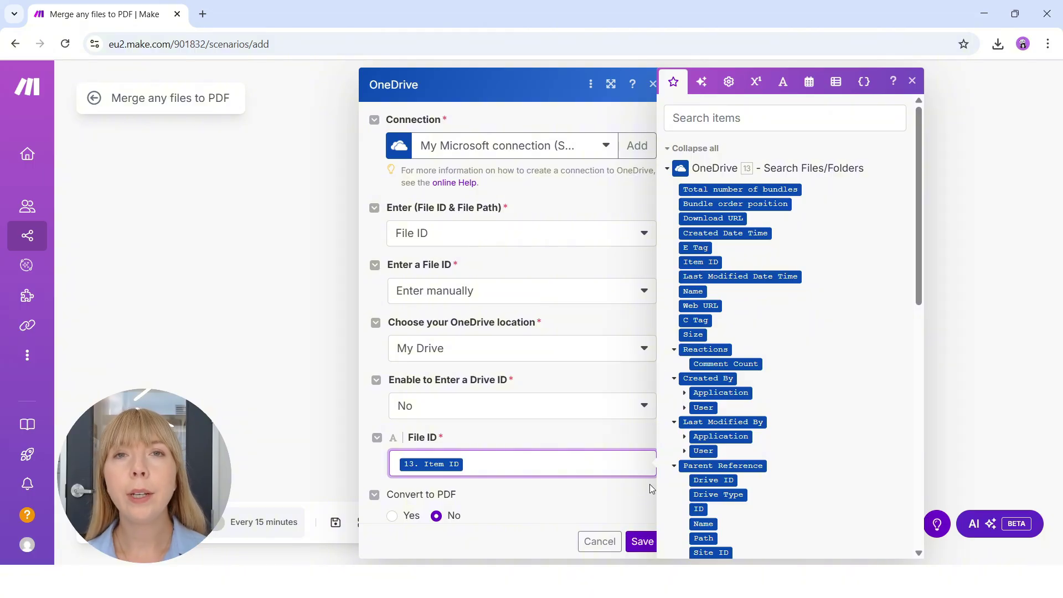
pyautogui.click(642, 541)
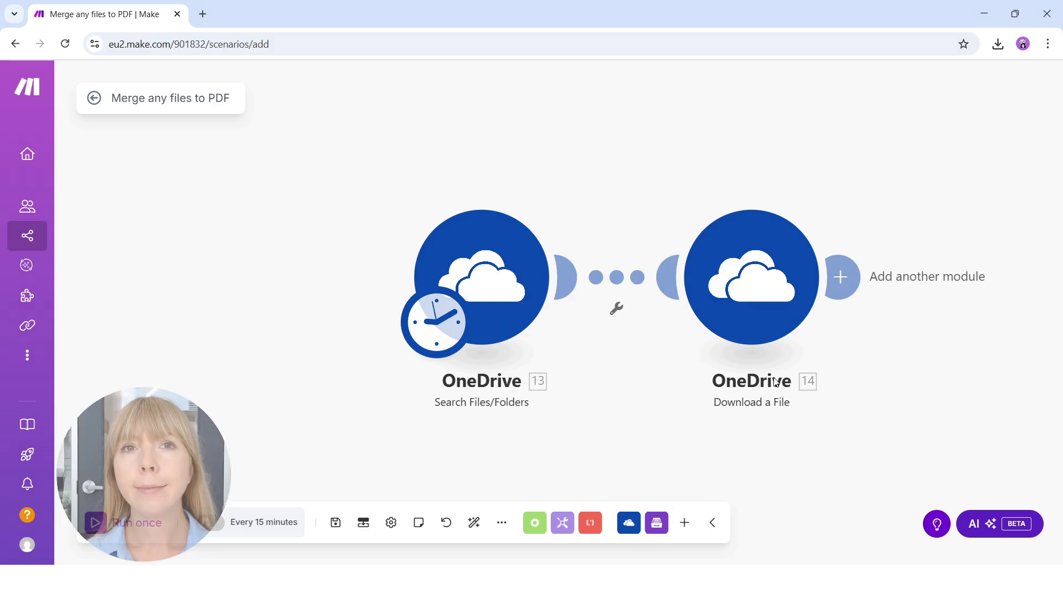
# Add a Flow Control Array aggregator after the Download a File module.
pyautogui.click(847, 278)
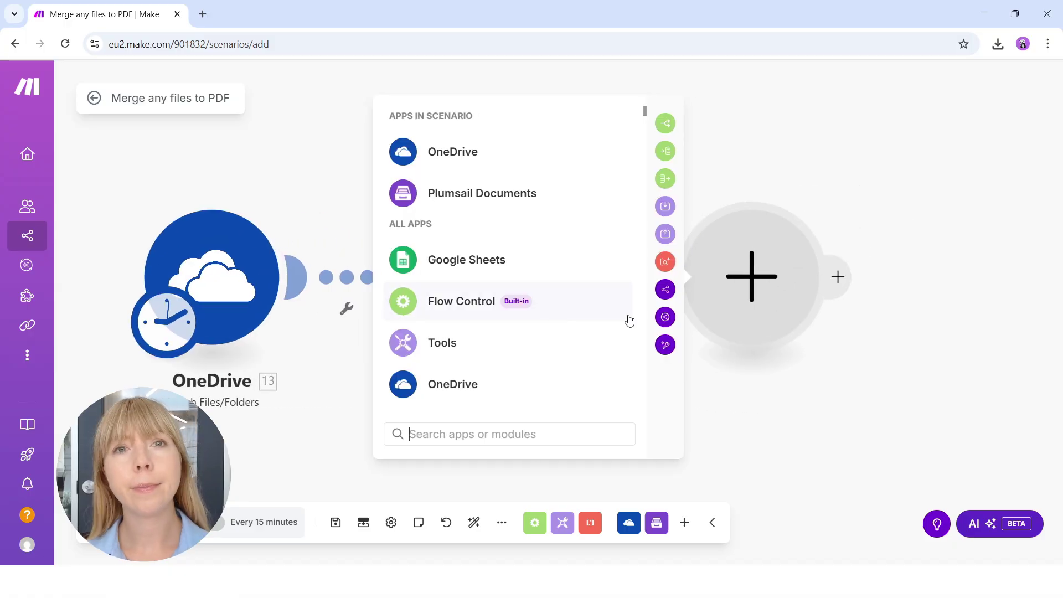
pyautogui.click(556, 317)
pyautogui.click(521, 400)
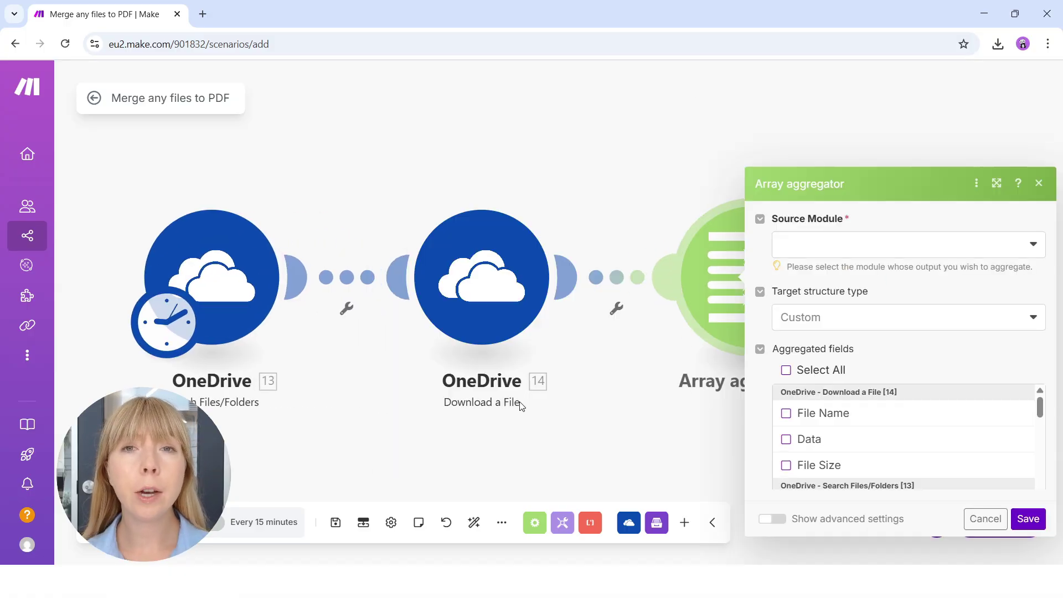
# Set the aggregator's source module to OneDrive - Search Files/Folders and save it.
pyautogui.click(908, 161)
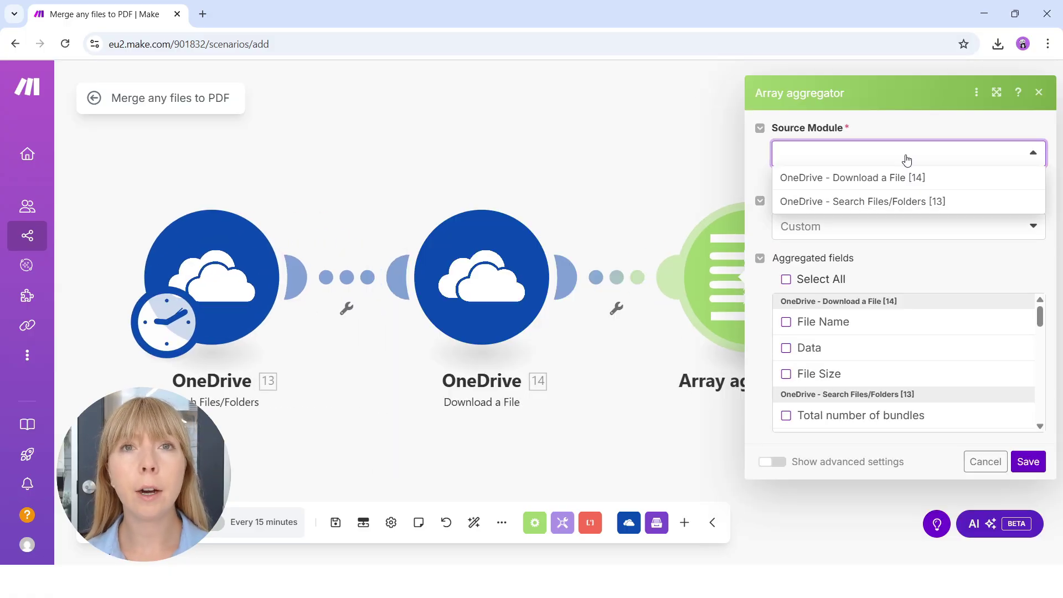
pyautogui.click(910, 205)
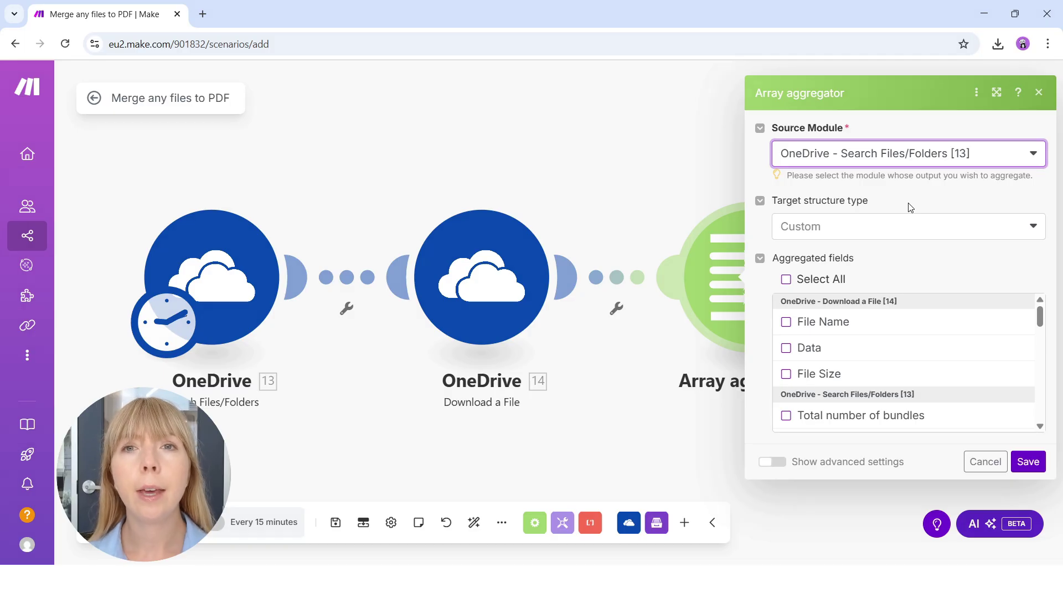
pyautogui.click(1033, 464)
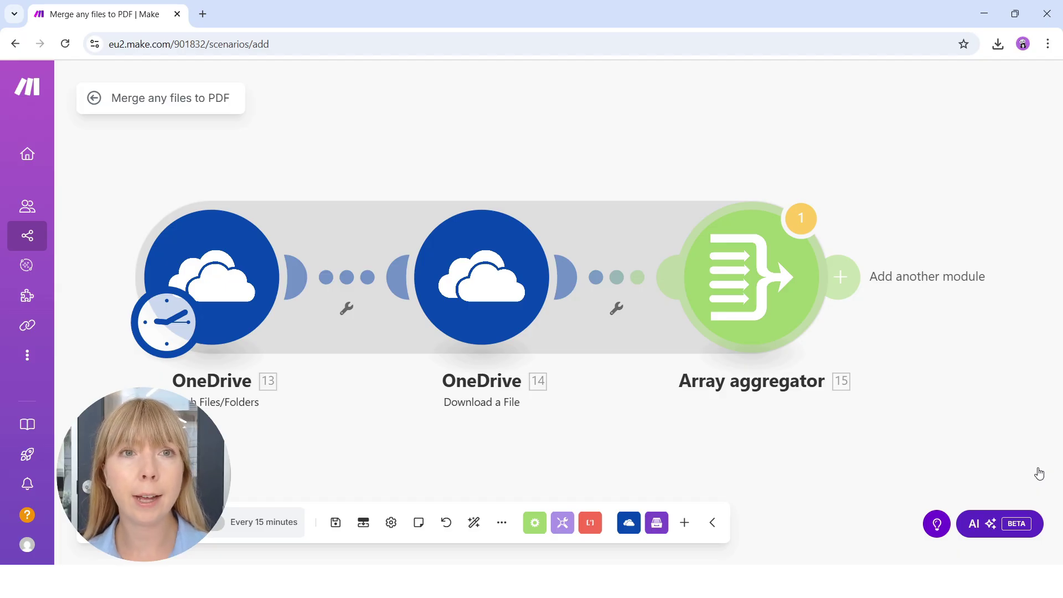
# Add the Plumsail Documents Merge any files into PDF module after the Array aggregator.
pyautogui.click(851, 283)
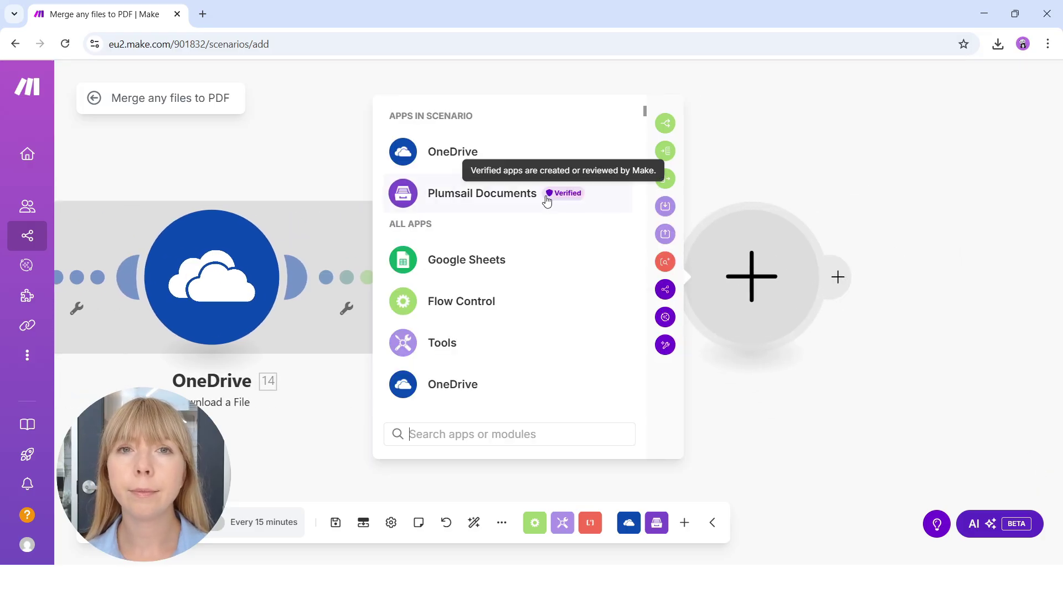
pyautogui.click(546, 199)
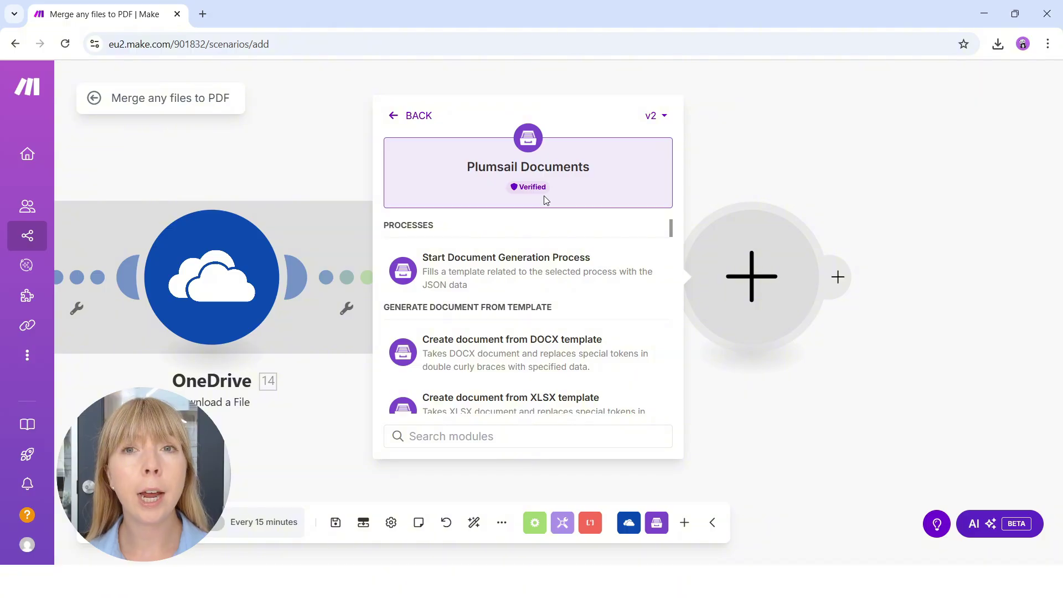
pyautogui.scroll(-5, 555, 238)
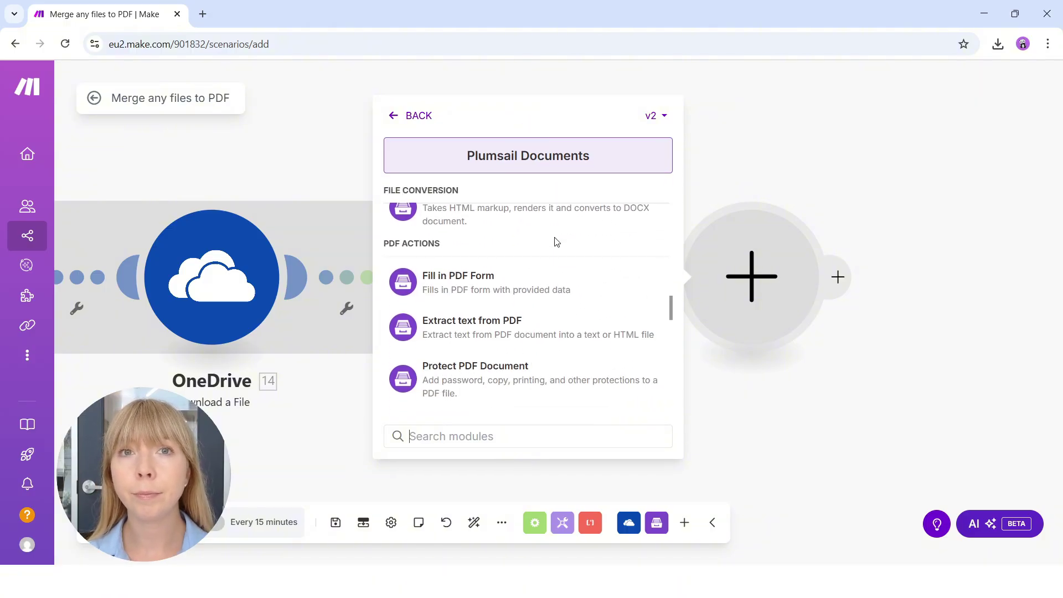
pyautogui.scroll(-6, 556, 243)
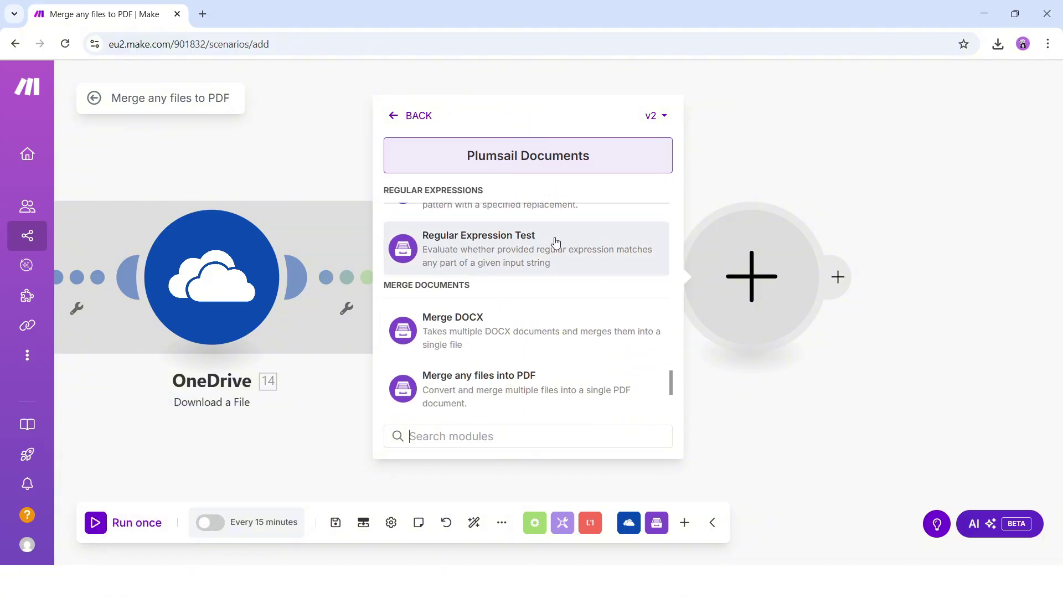
pyautogui.click(546, 379)
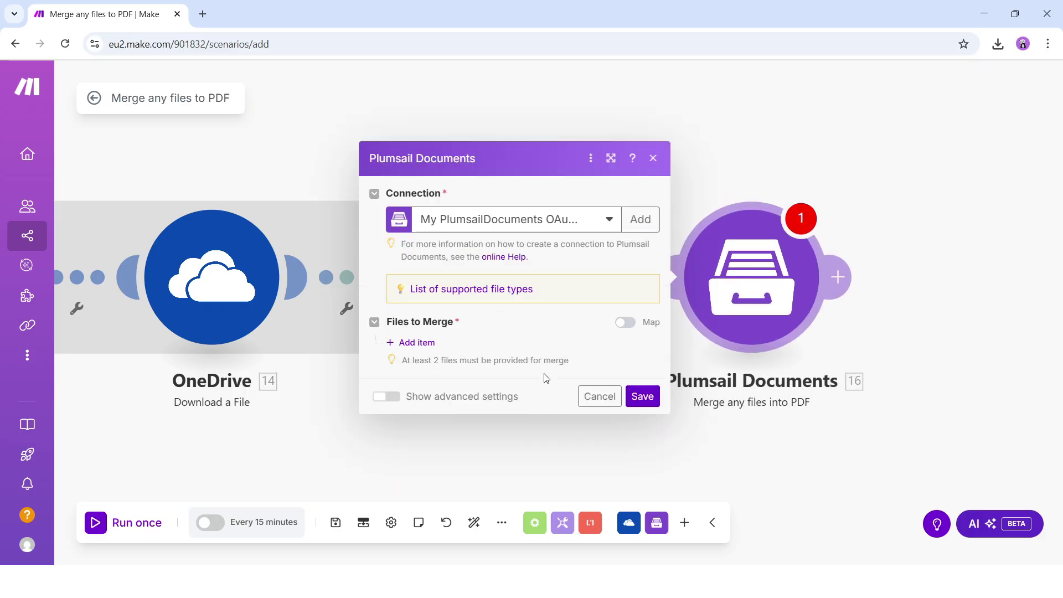
# Map the merge module's Files to Merge to the Array aggregator's Array[] output and save the settings.
pyautogui.click(629, 324)
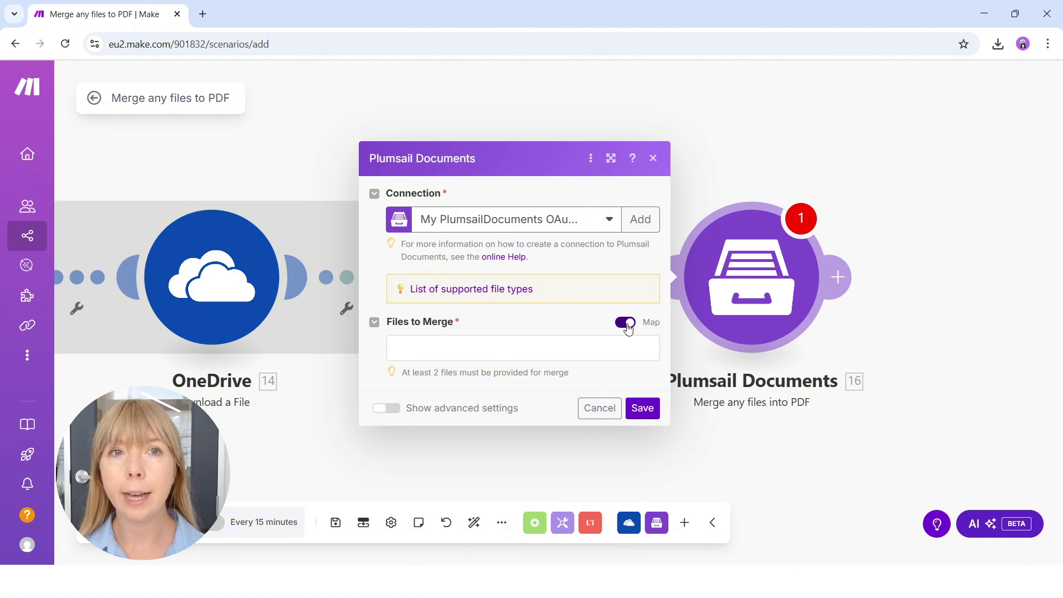
pyautogui.click(546, 341)
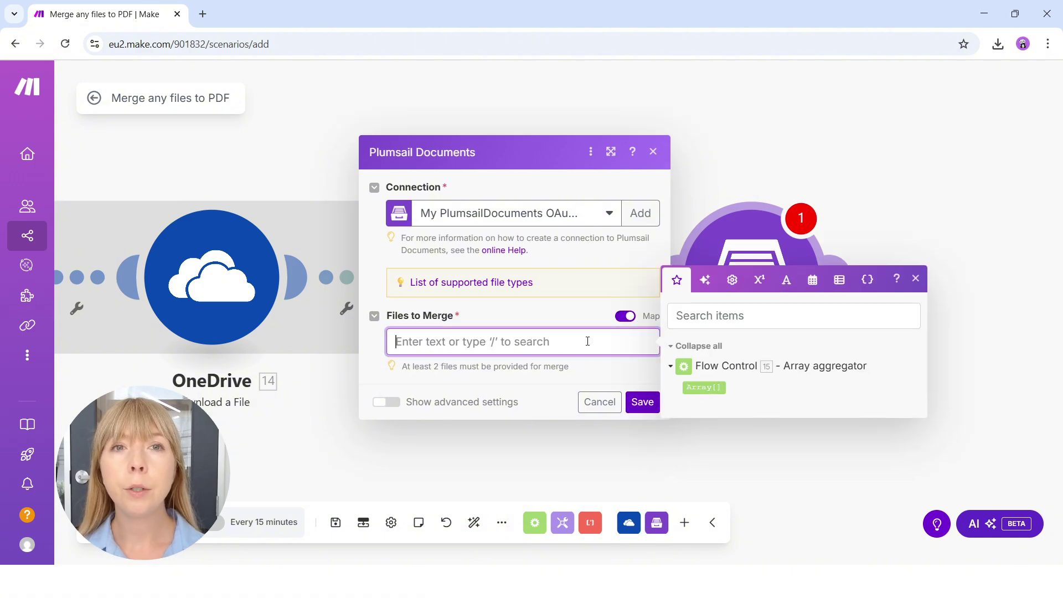
pyautogui.click(702, 387)
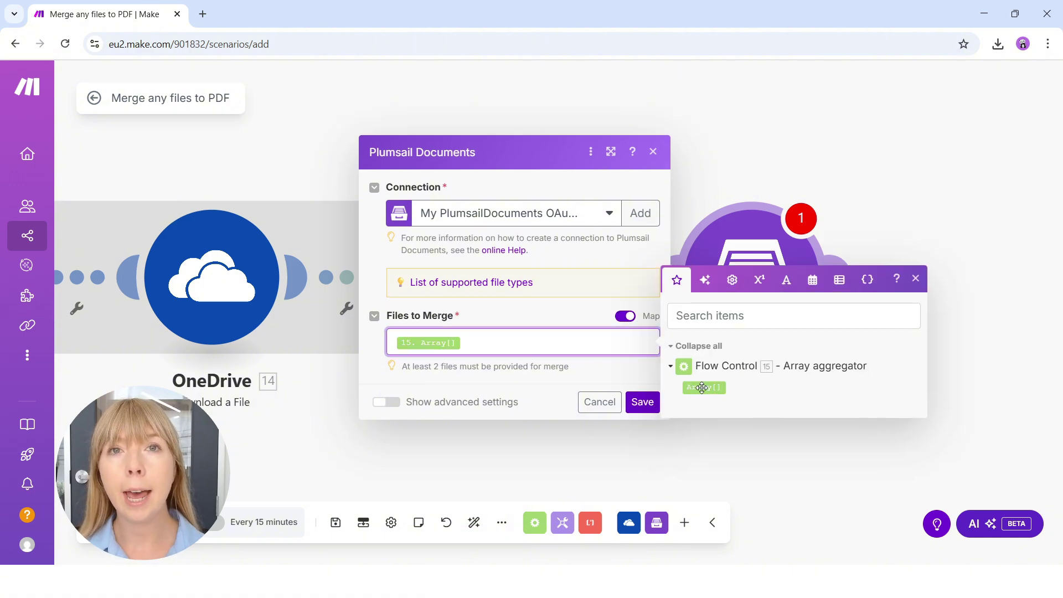
pyautogui.click(641, 403)
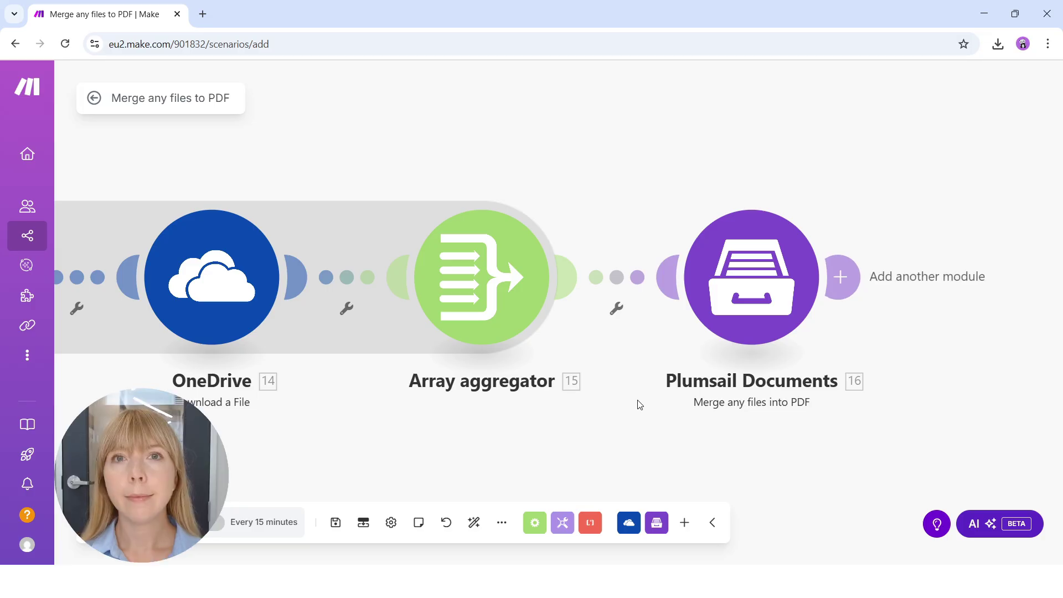
# Set the Array aggregator's target structure type to the Plumsail Documents Files to Merge structure and save it.
pyautogui.click(495, 285)
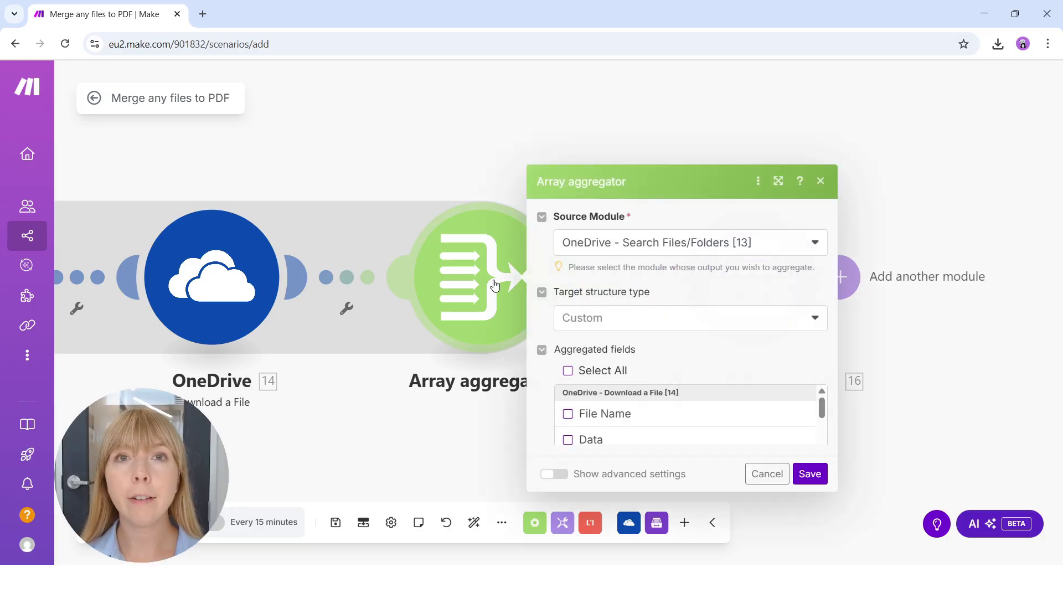
pyautogui.click(601, 233)
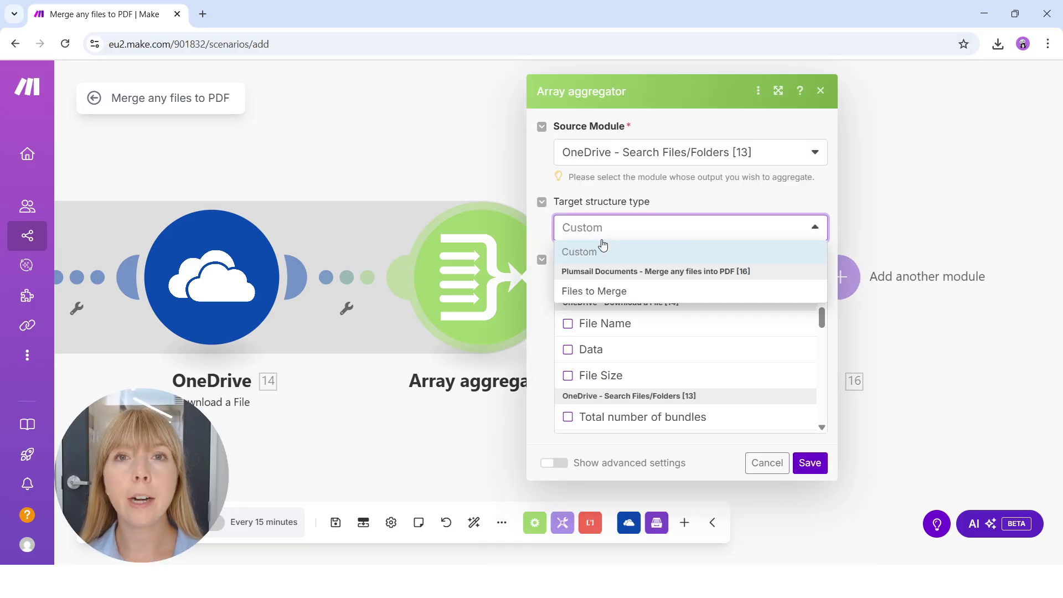
pyautogui.click(600, 291)
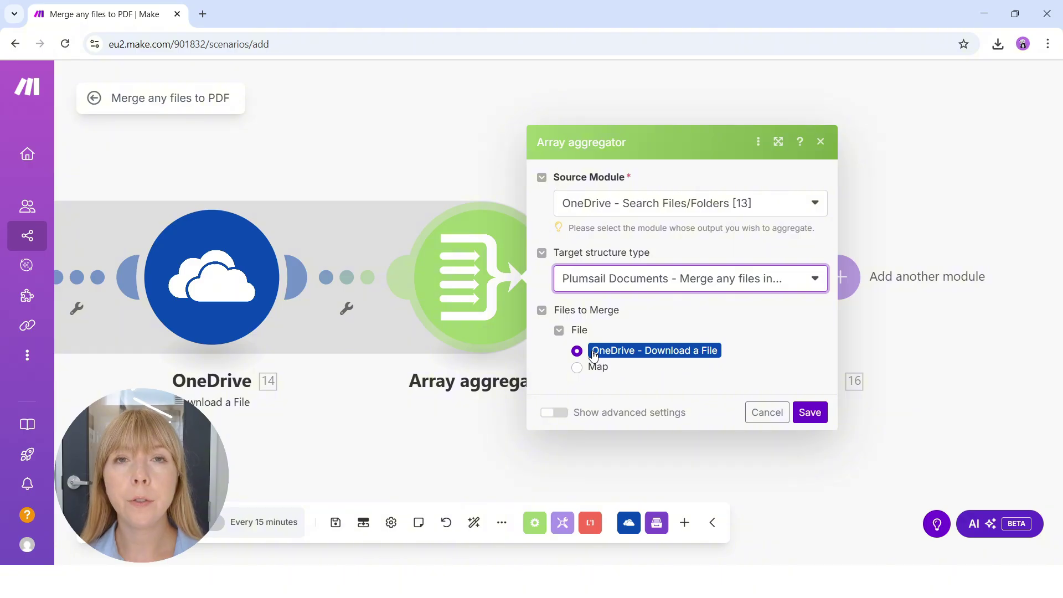
pyautogui.click(809, 415)
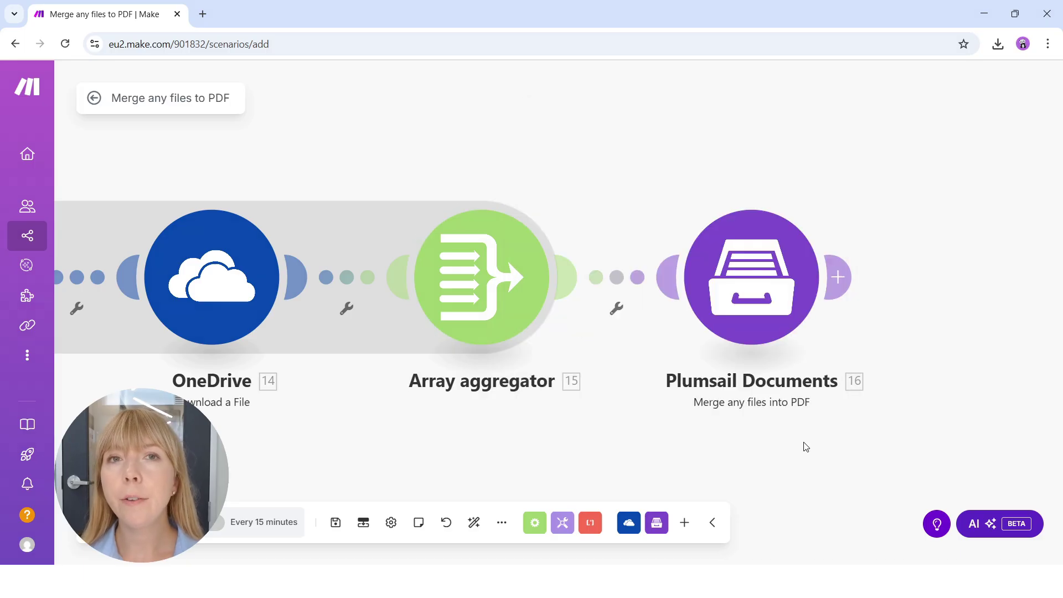
# Add a OneDrive Upload a File module after the Plumsail Documents module and set its destination folder to PDF.
pyautogui.click(839, 277)
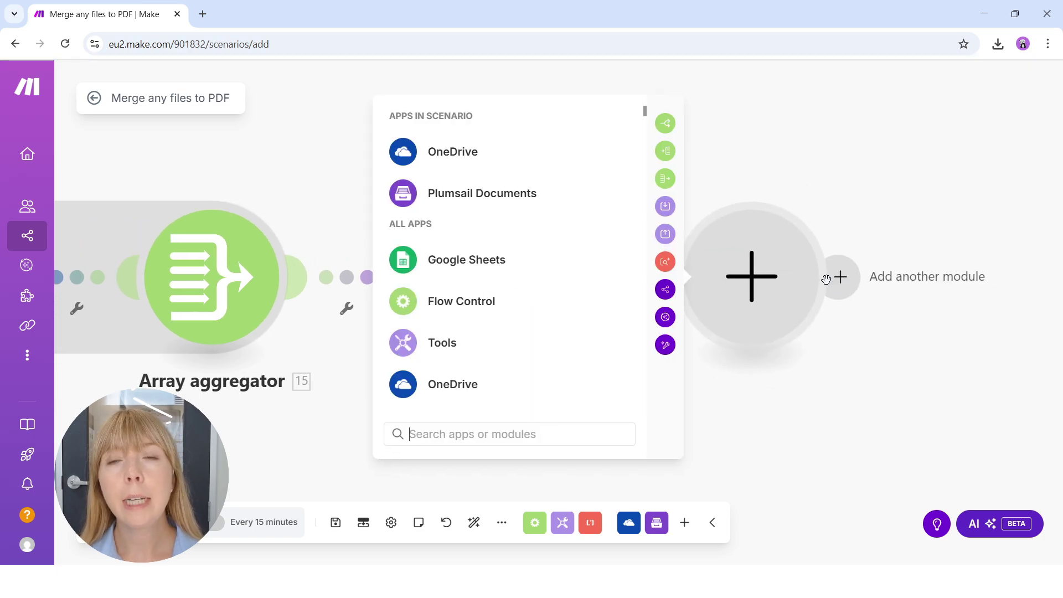
pyautogui.click(488, 163)
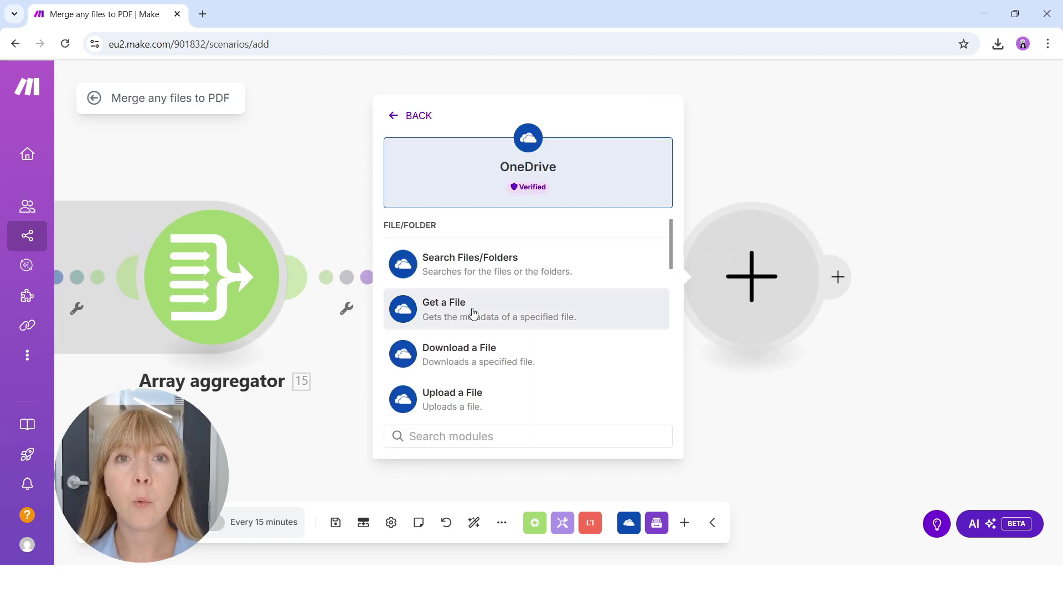
pyautogui.click(466, 396)
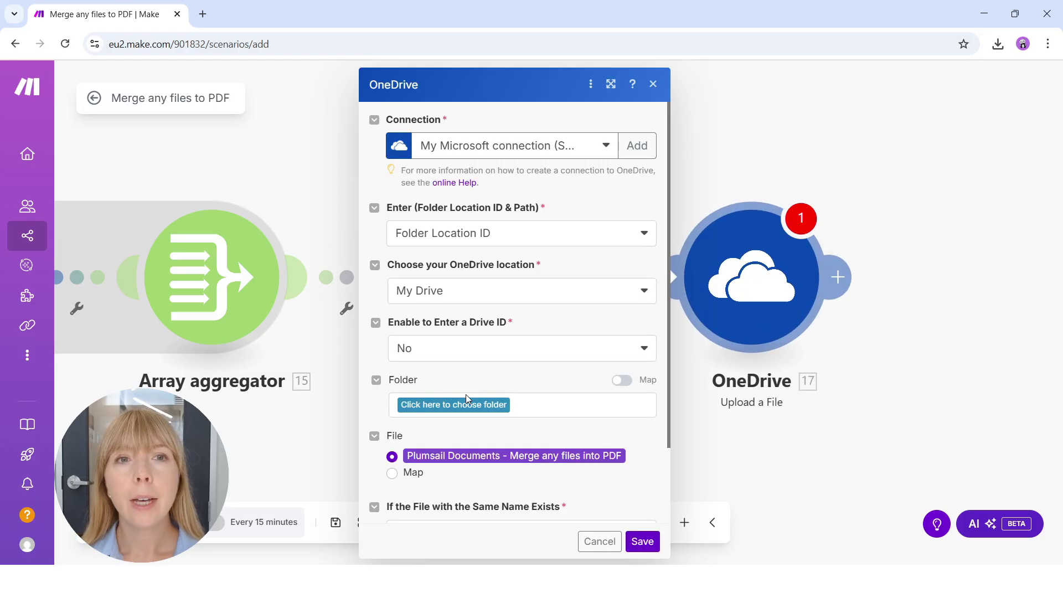
pyautogui.click(466, 396)
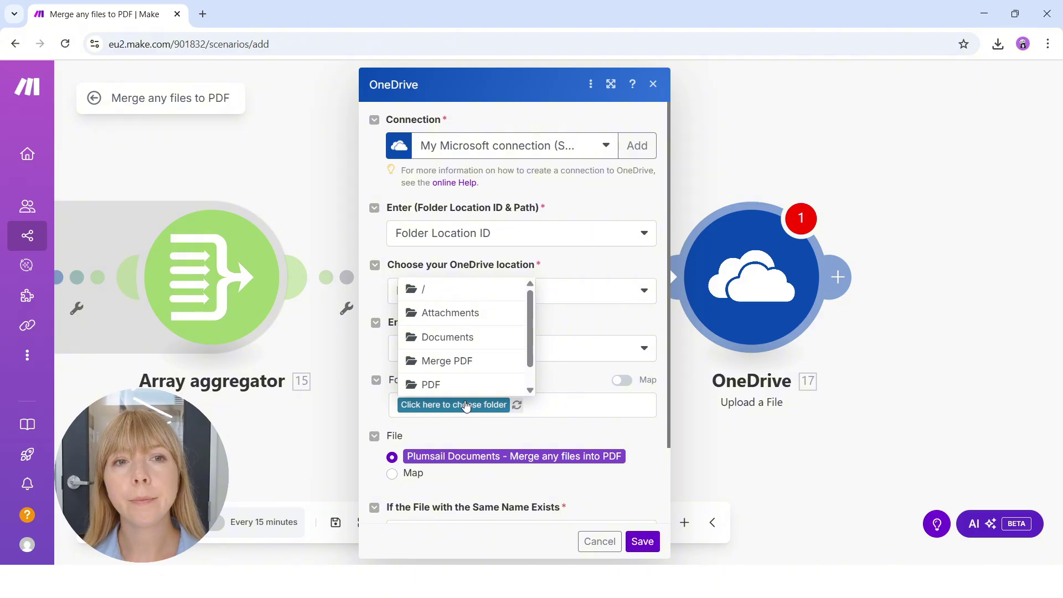
pyautogui.click(466, 390)
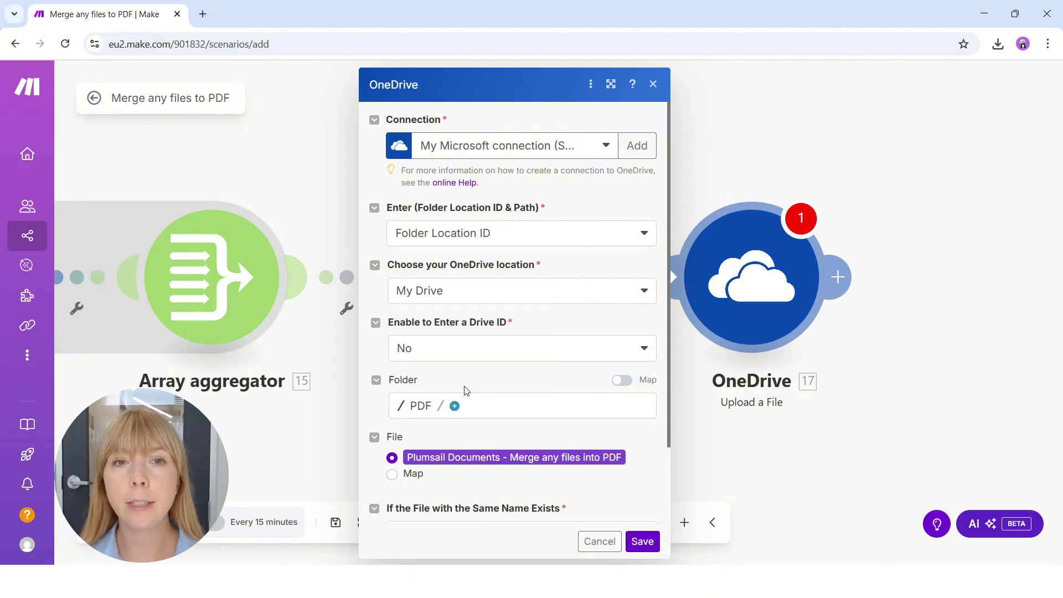
# Switch the upload module's File to manual mapping, name the file Documents.pdf, and save the settings.
pyautogui.scroll(-2, 466, 391)
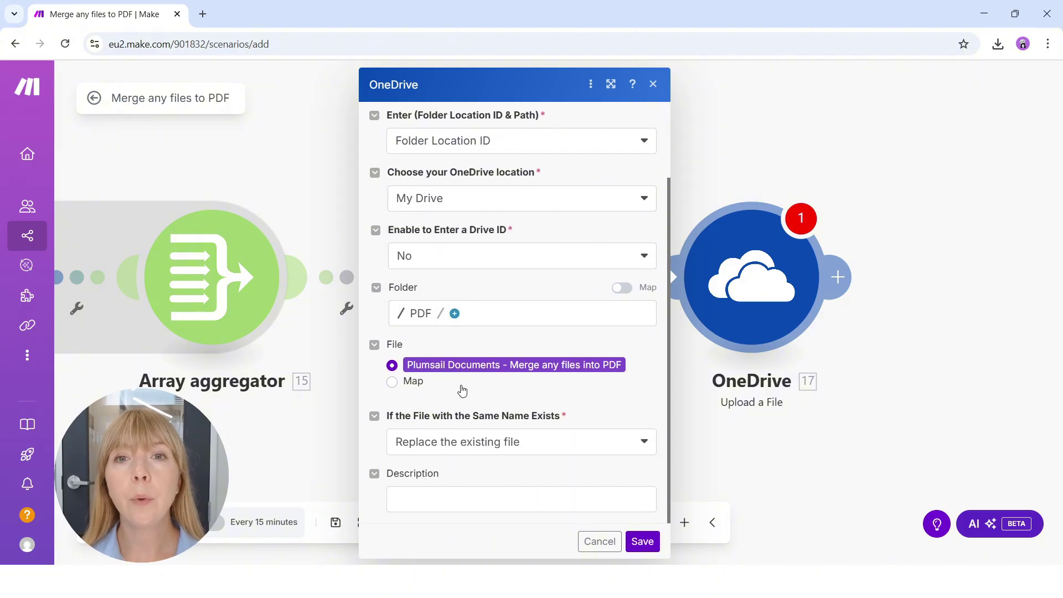
pyautogui.click(393, 383)
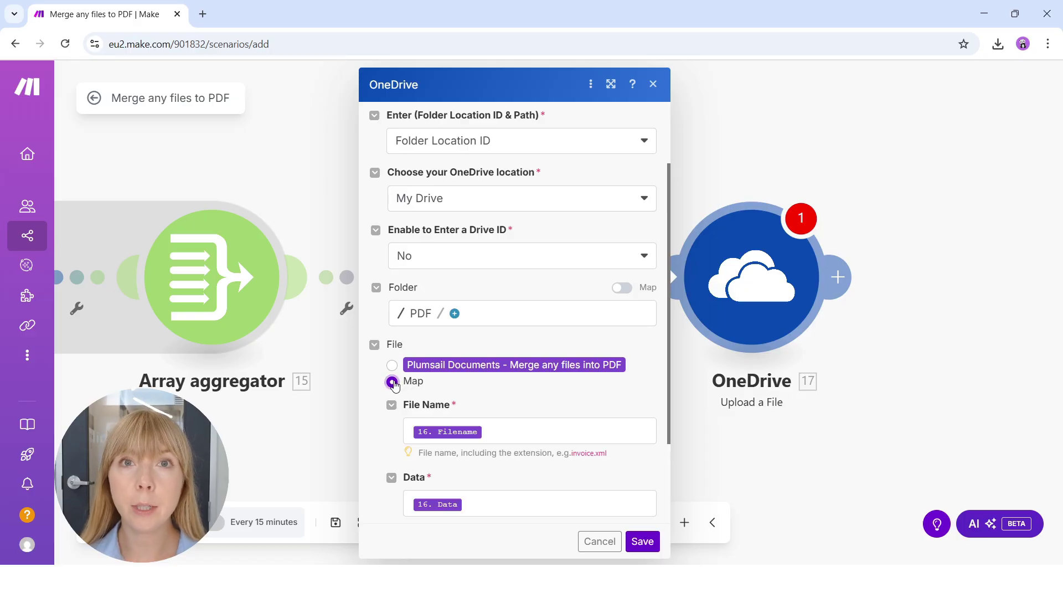
pyautogui.click(476, 431)
pyautogui.moveTo(487, 431); pyautogui.dragTo(411, 427)
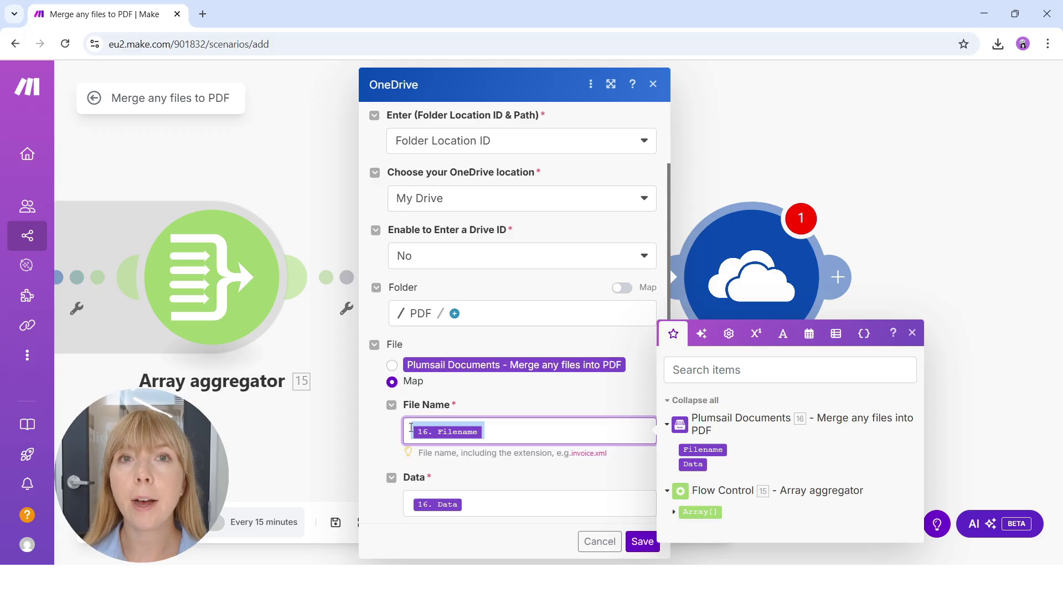
pyautogui.press('BackSpace')
pyautogui.write('Docume')
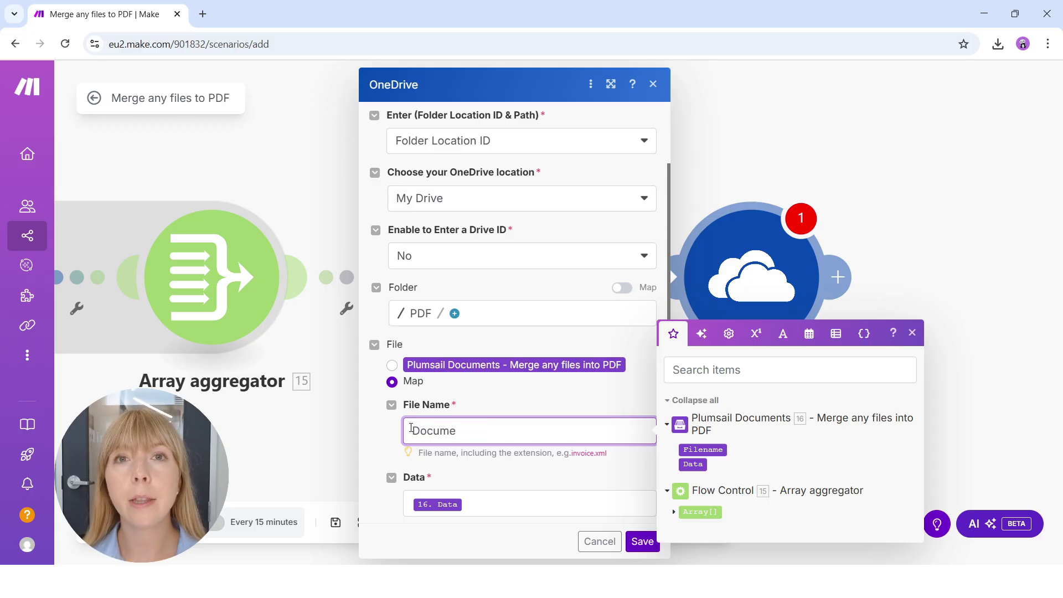
pyautogui.write('nts.')
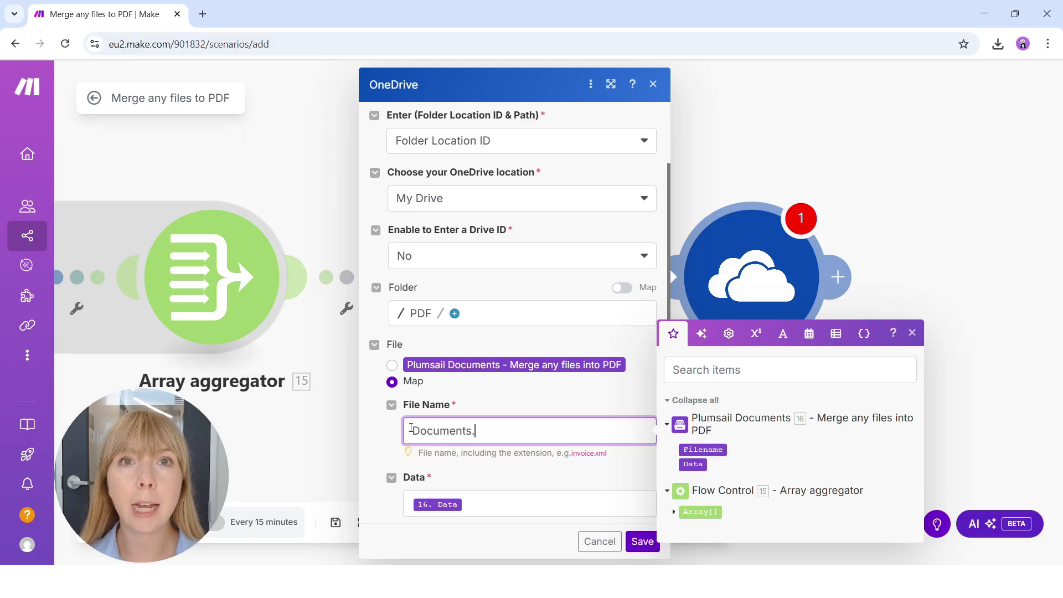
pyautogui.write('pdf')
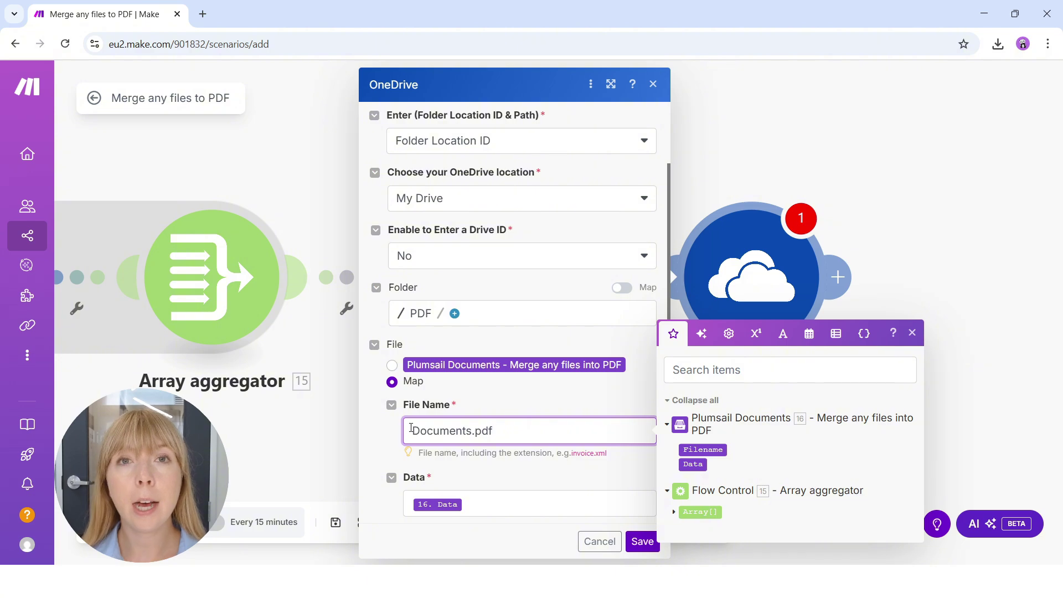
pyautogui.click(642, 541)
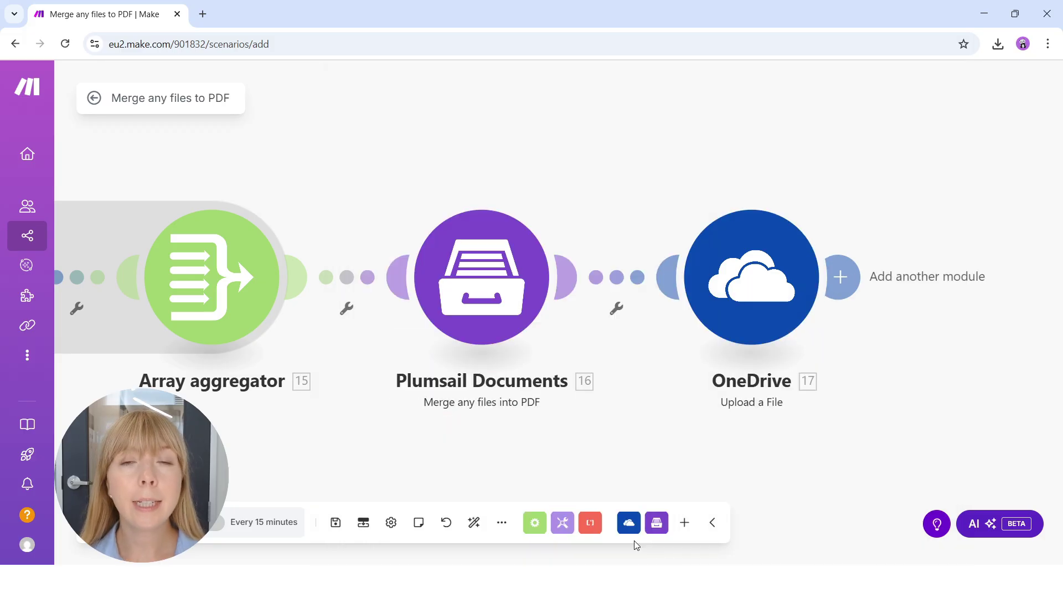
# Auto-align the scenario's modules and run the scenario once.
pyautogui.click(475, 523)
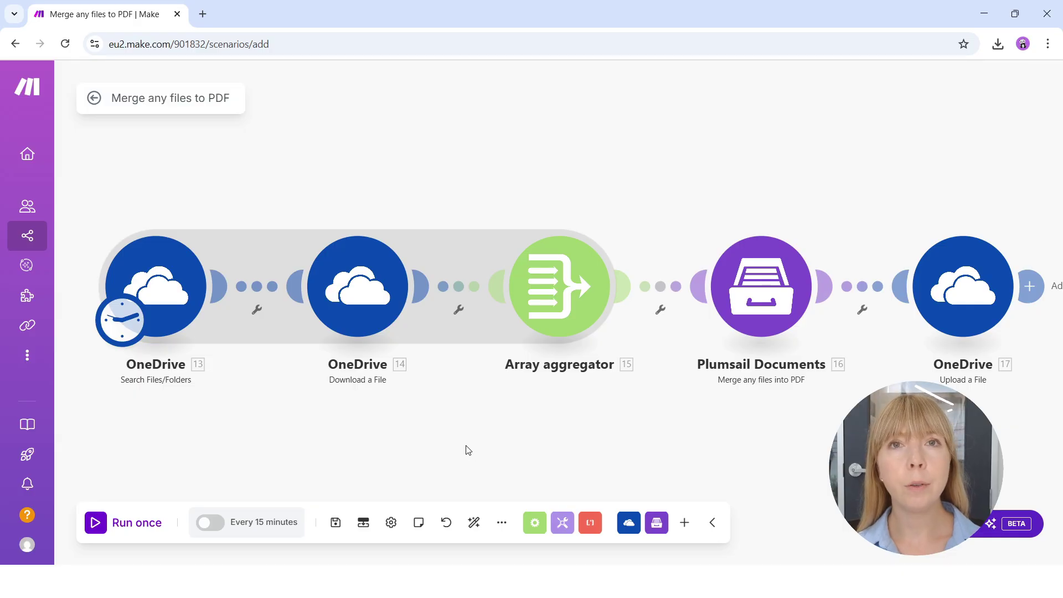
pyautogui.click(96, 523)
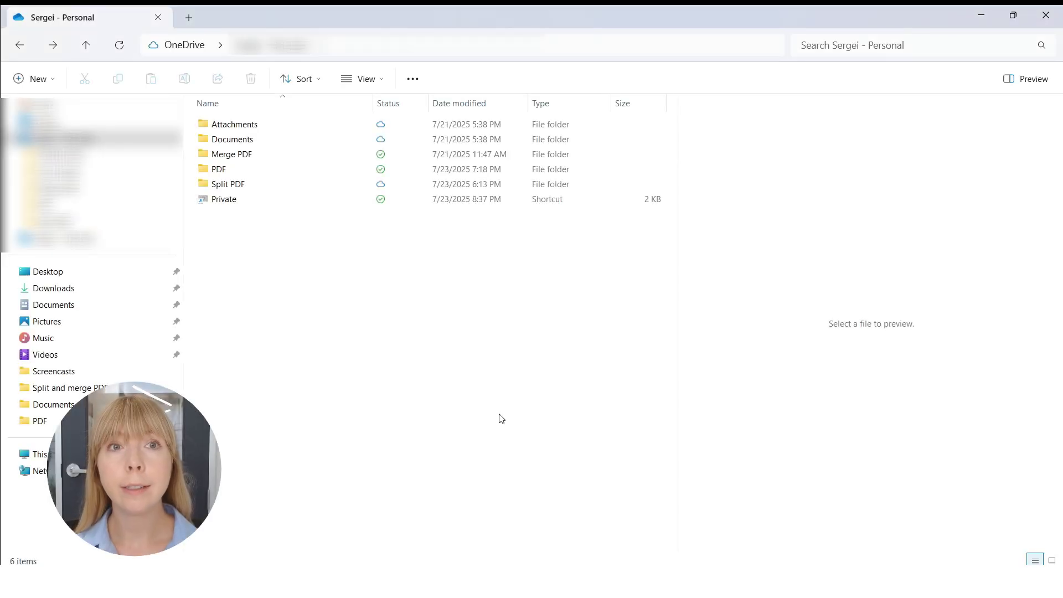
# In File Explorer, open the OneDrive PDF folder and page through the preview of the merged Documents file.
pyautogui.doubleClick(280, 172)
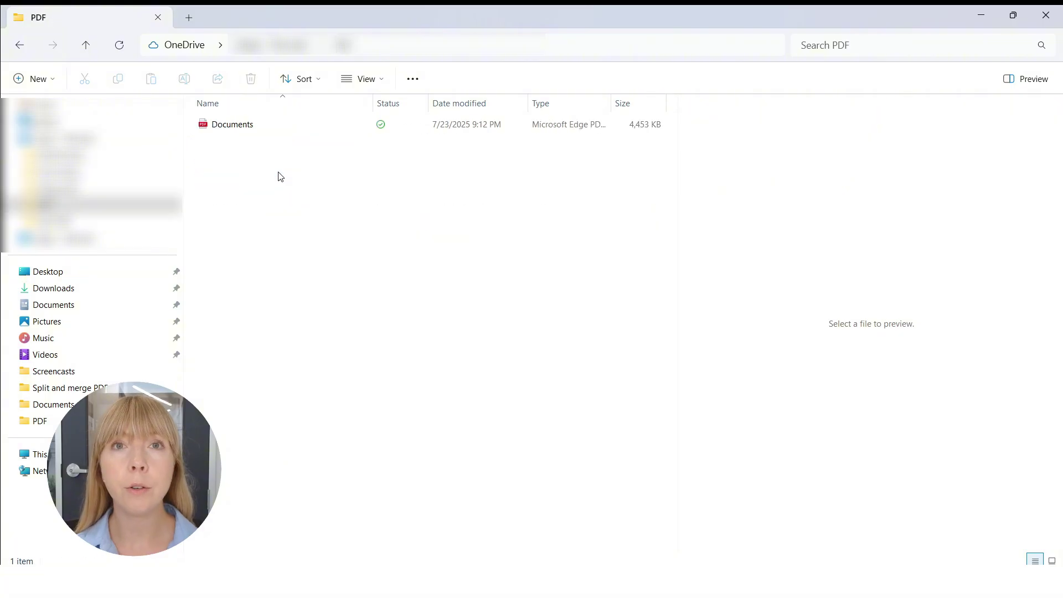
pyautogui.click(231, 133)
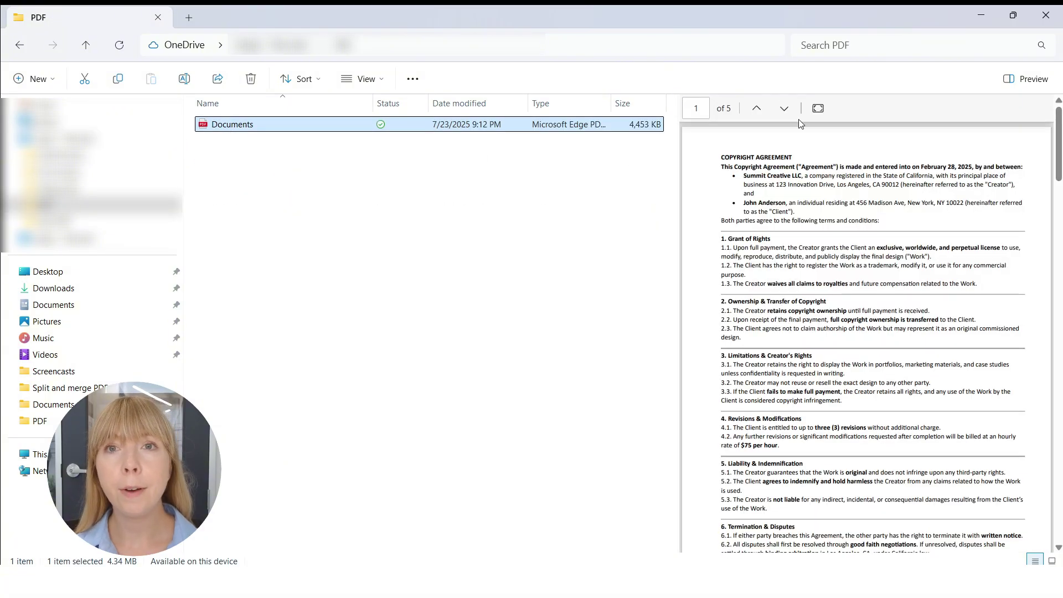
pyautogui.click(785, 108)
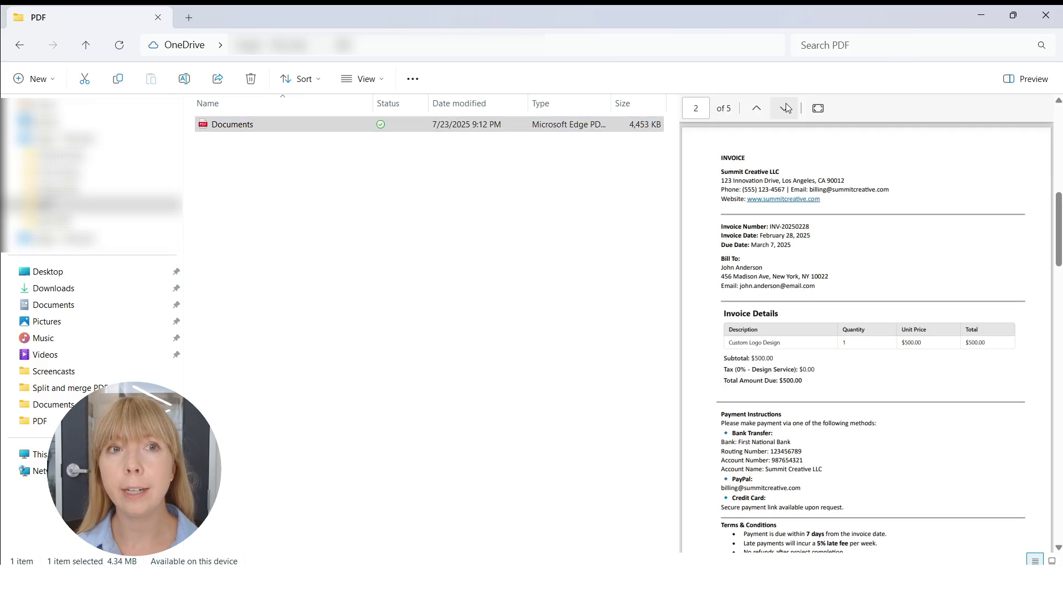
pyautogui.click(787, 108)
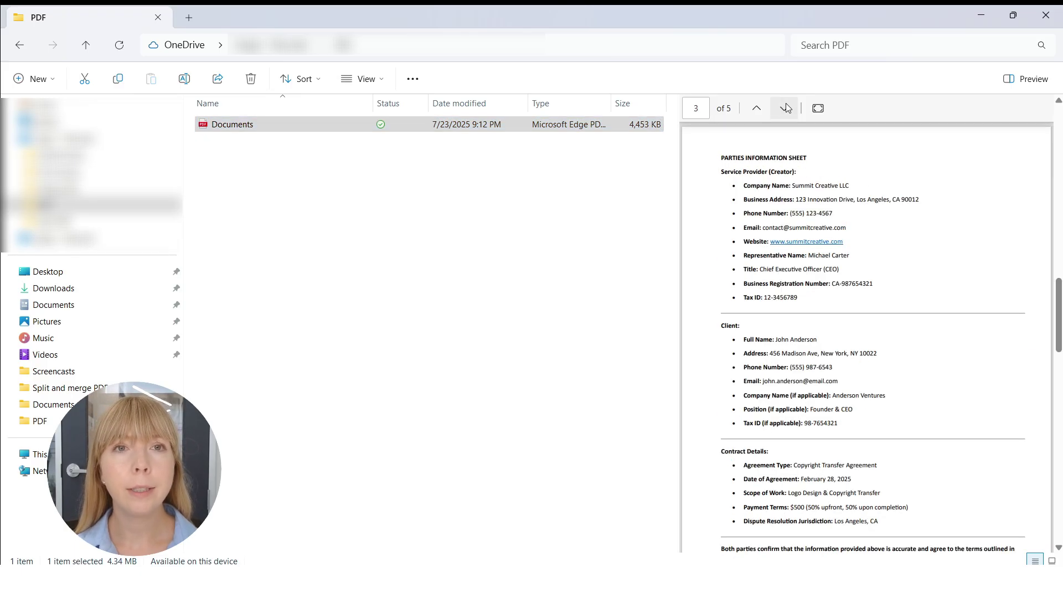
pyautogui.click(786, 108)
pyautogui.click(787, 108)
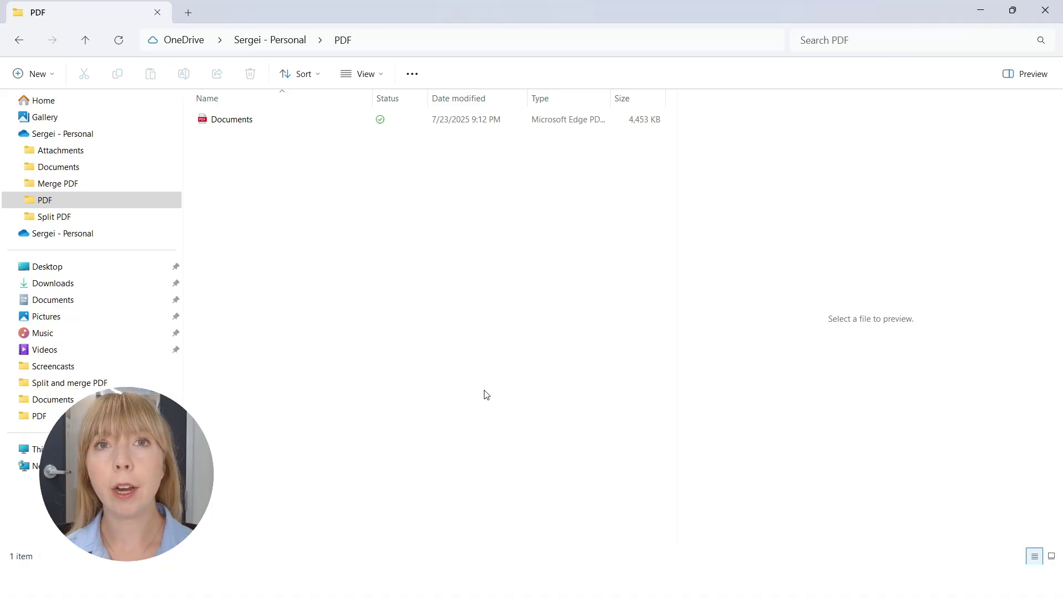
pyautogui.click(240, 126)
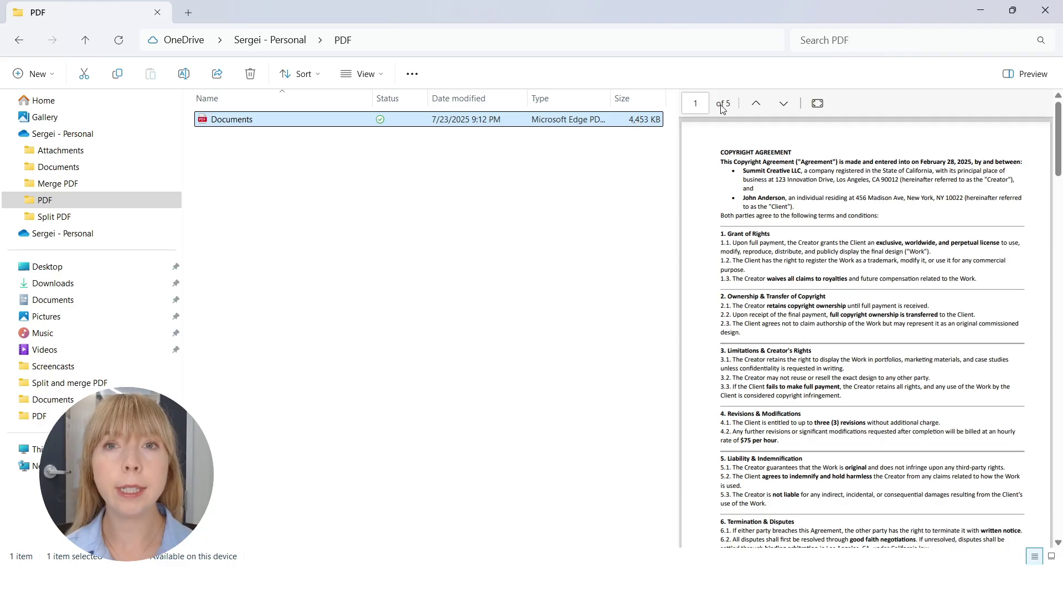
pyautogui.click(784, 105)
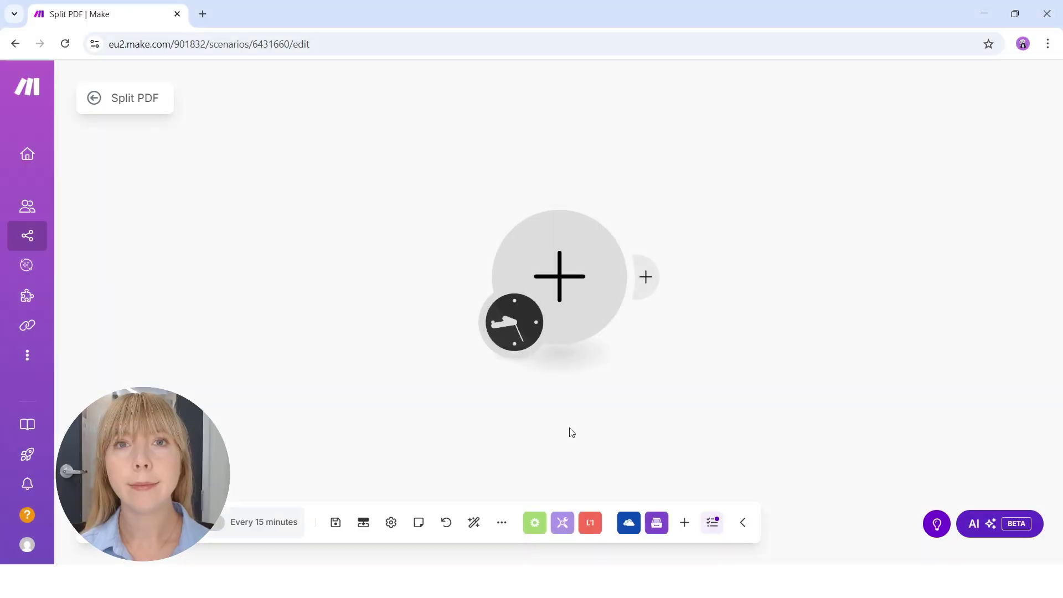
# Add a OneDrive Search Files/Folders module as the scenario's first module, set its folder to PDF, and save it.
pyautogui.click(574, 289)
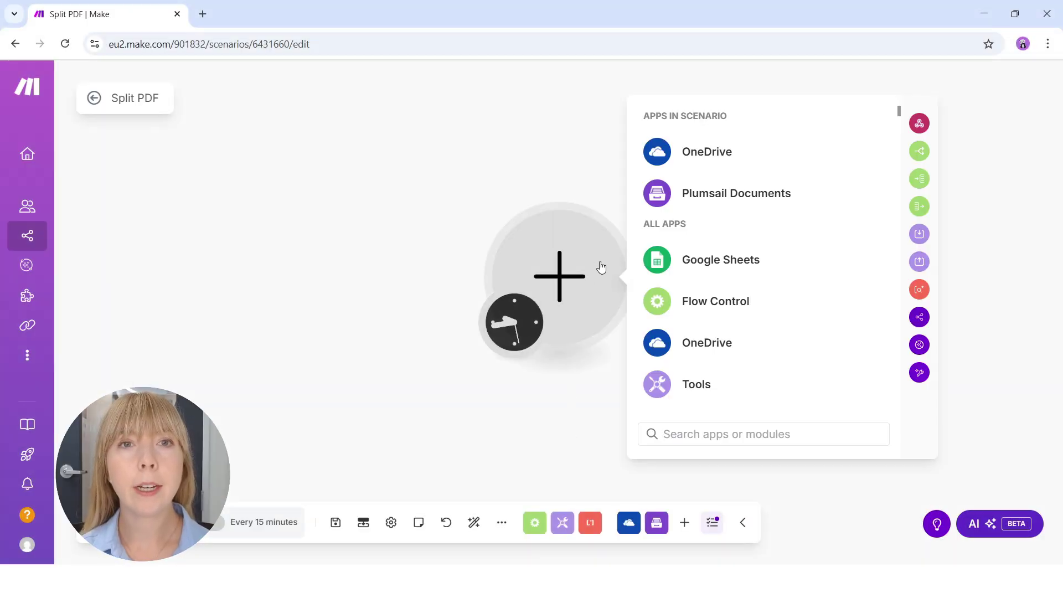
pyautogui.click(730, 157)
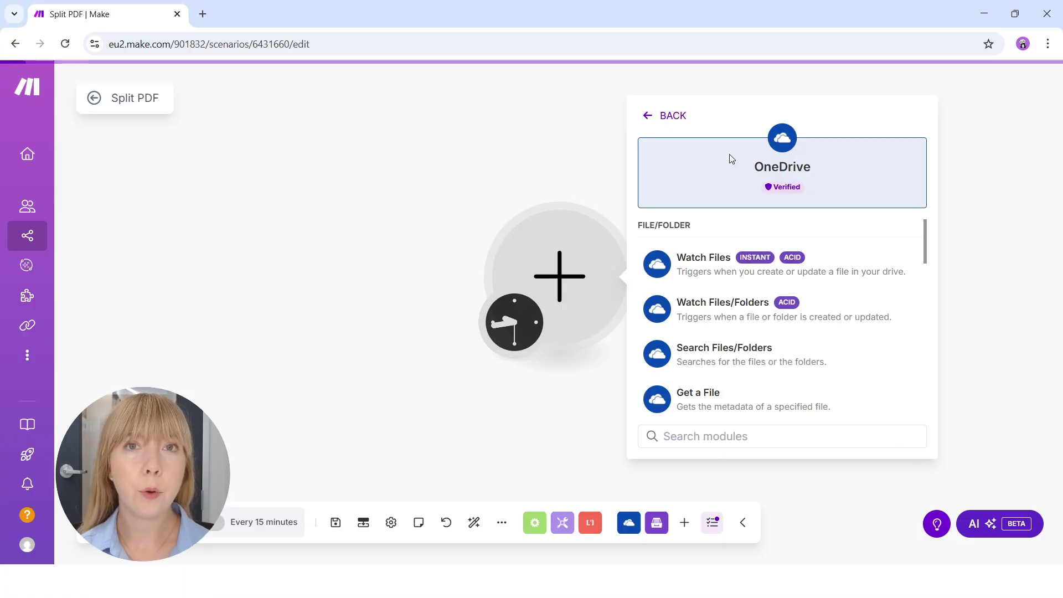
pyautogui.click(737, 353)
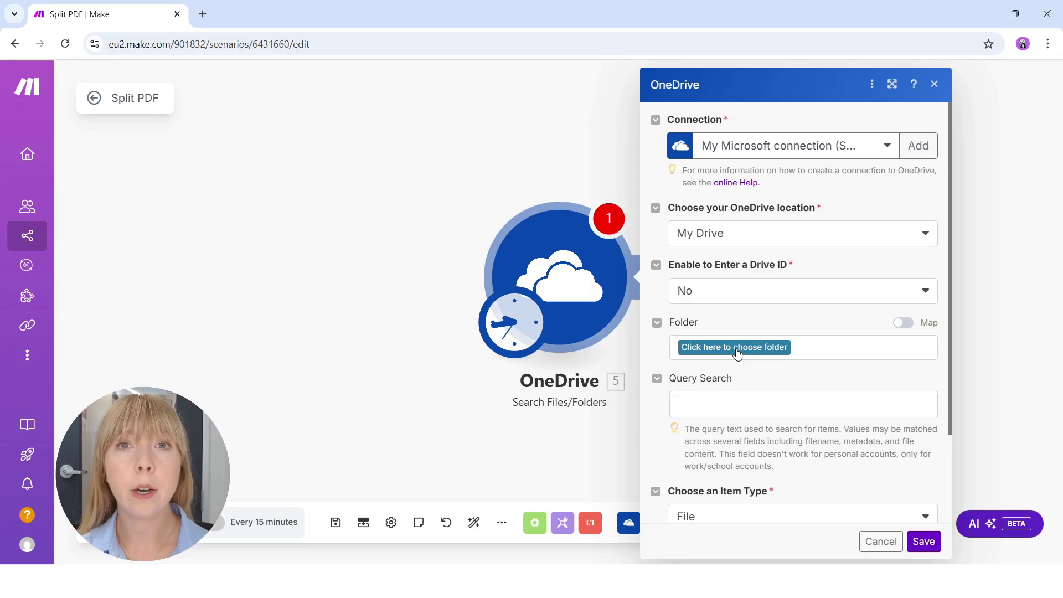
pyautogui.click(737, 349)
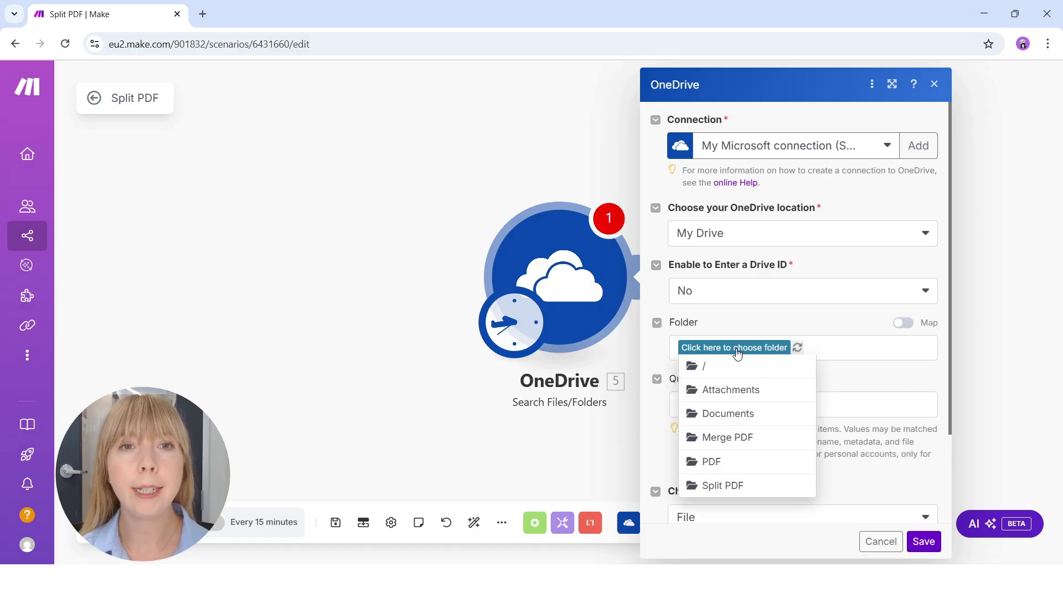
pyautogui.click(745, 460)
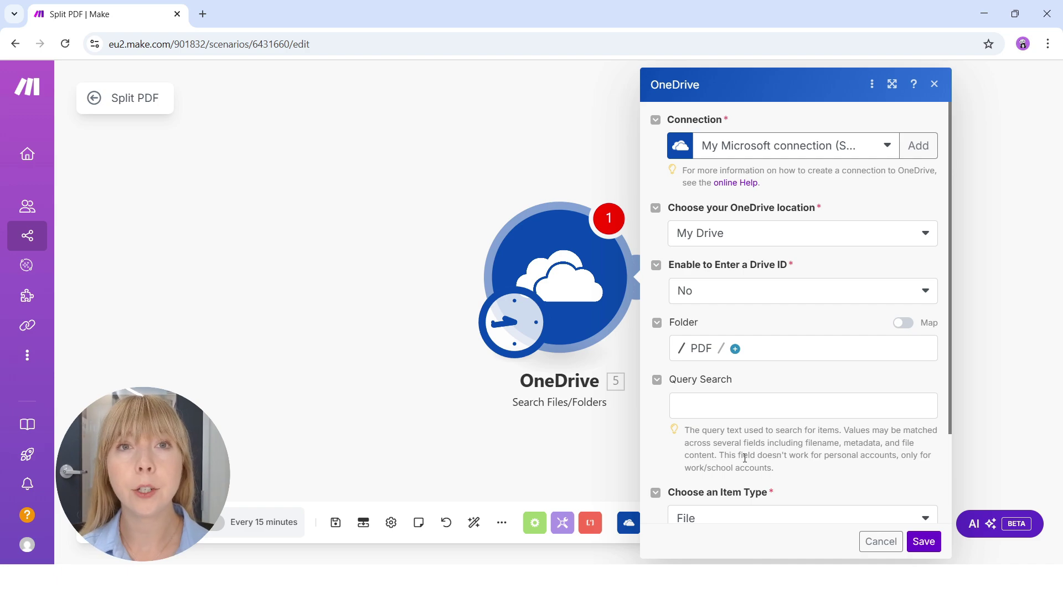
pyautogui.scroll(-2, 745, 458)
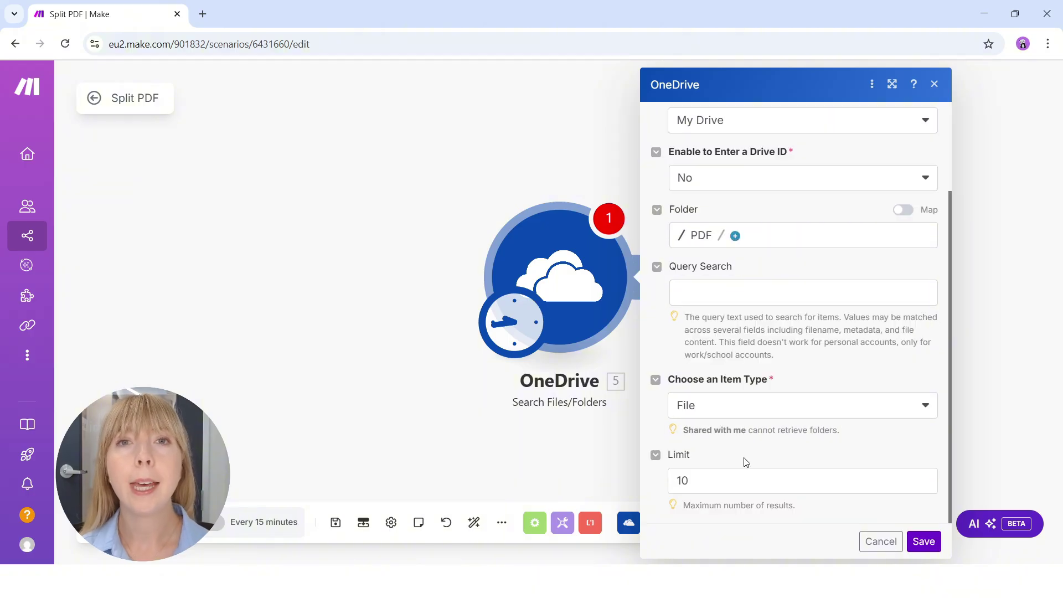
pyautogui.click(924, 546)
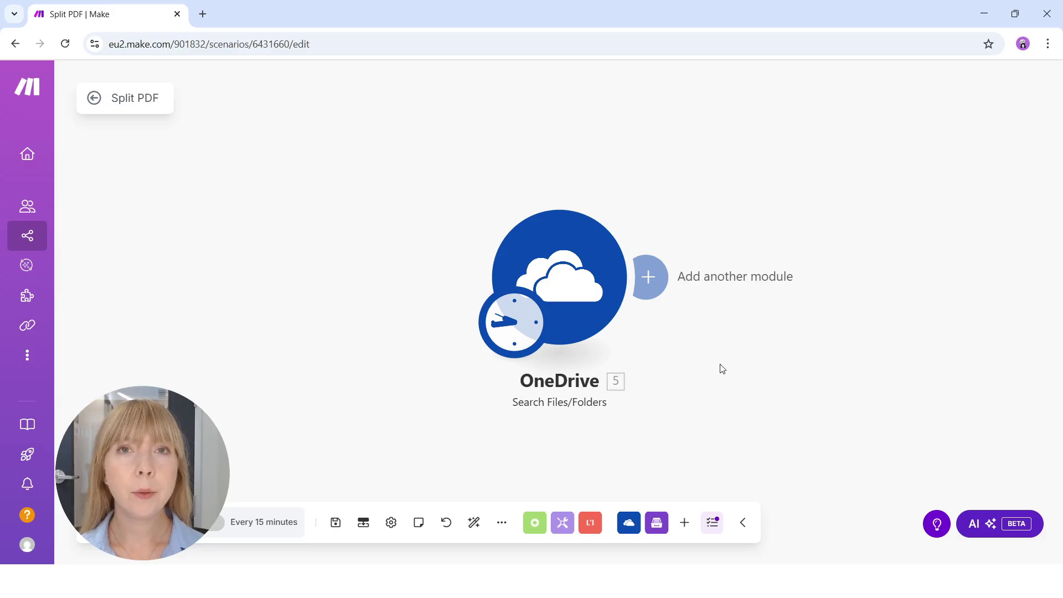
# Add a OneDrive Download a File module, map its File ID to the search module's Item ID, and save it.
pyautogui.click(649, 278)
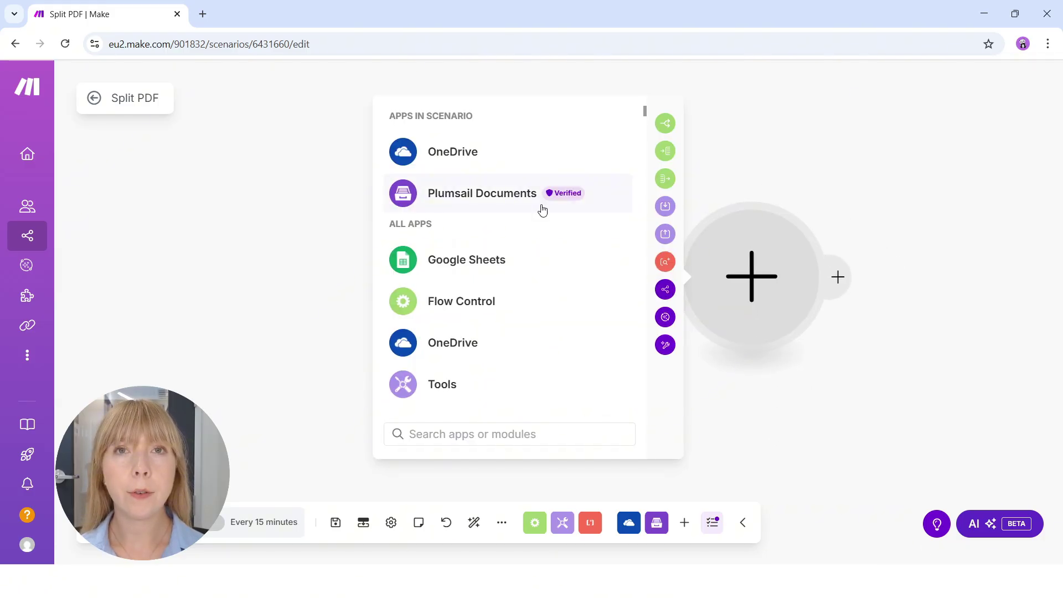
pyautogui.click(447, 158)
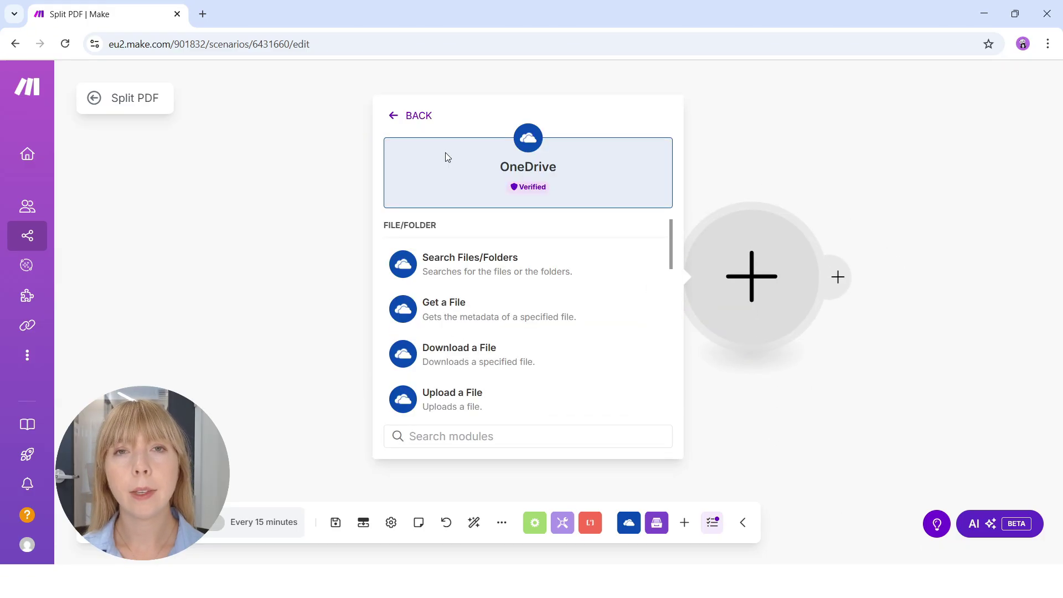
pyautogui.click(448, 355)
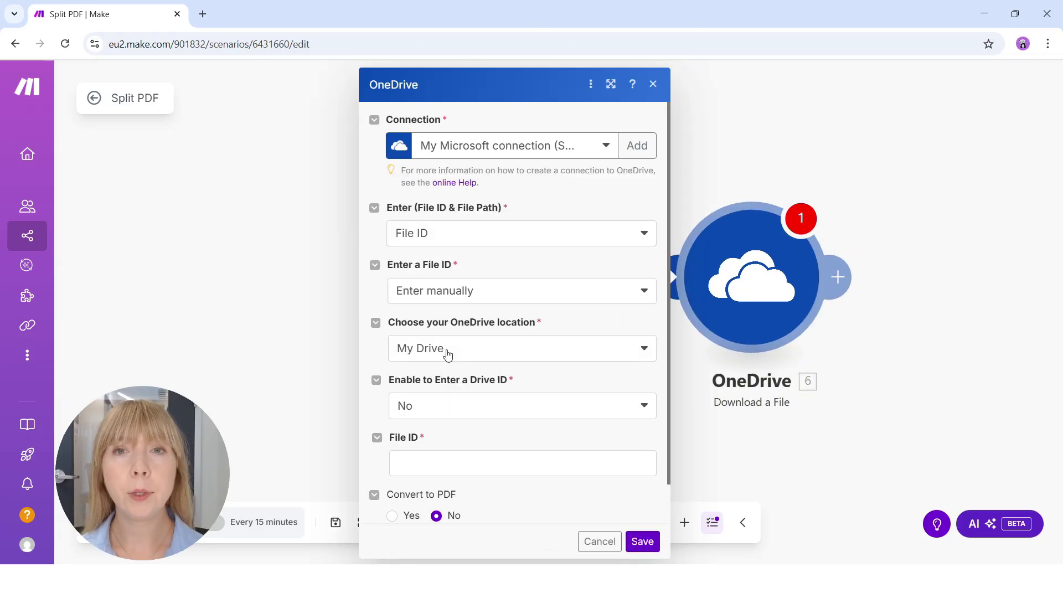
pyautogui.click(444, 459)
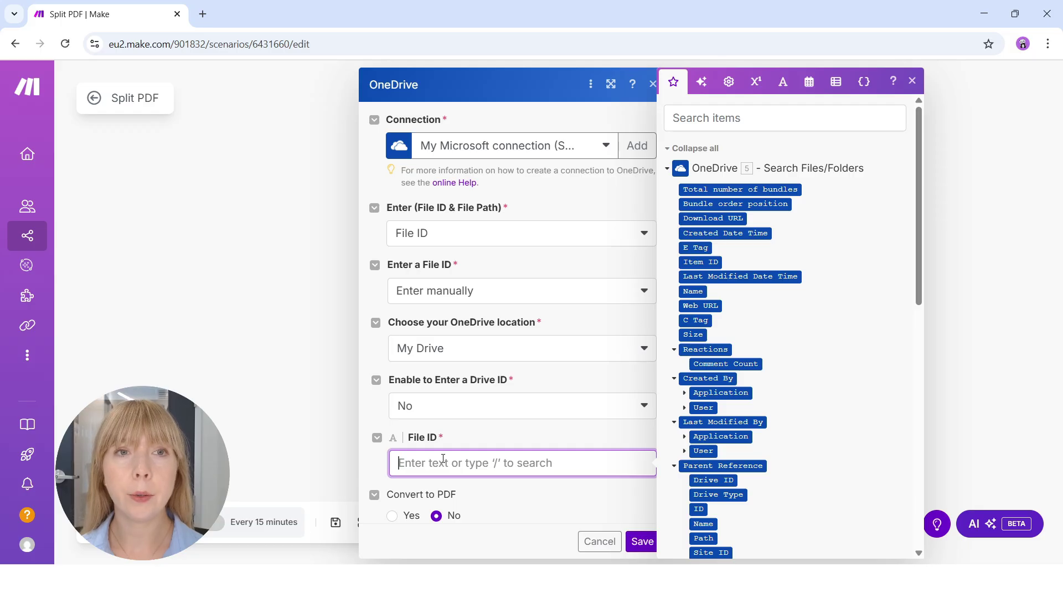
pyautogui.click(687, 262)
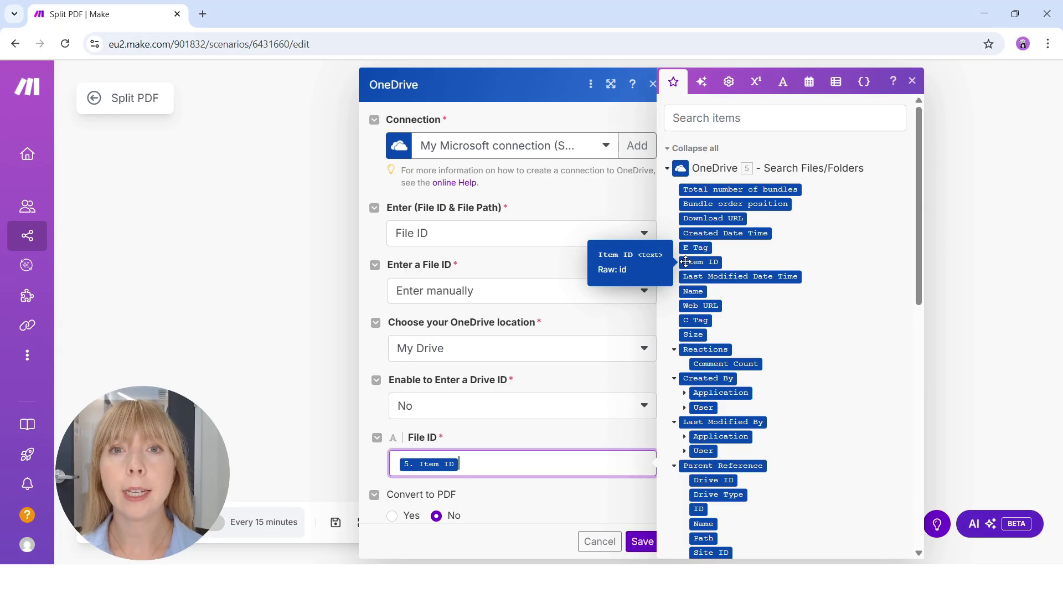
pyautogui.click(640, 541)
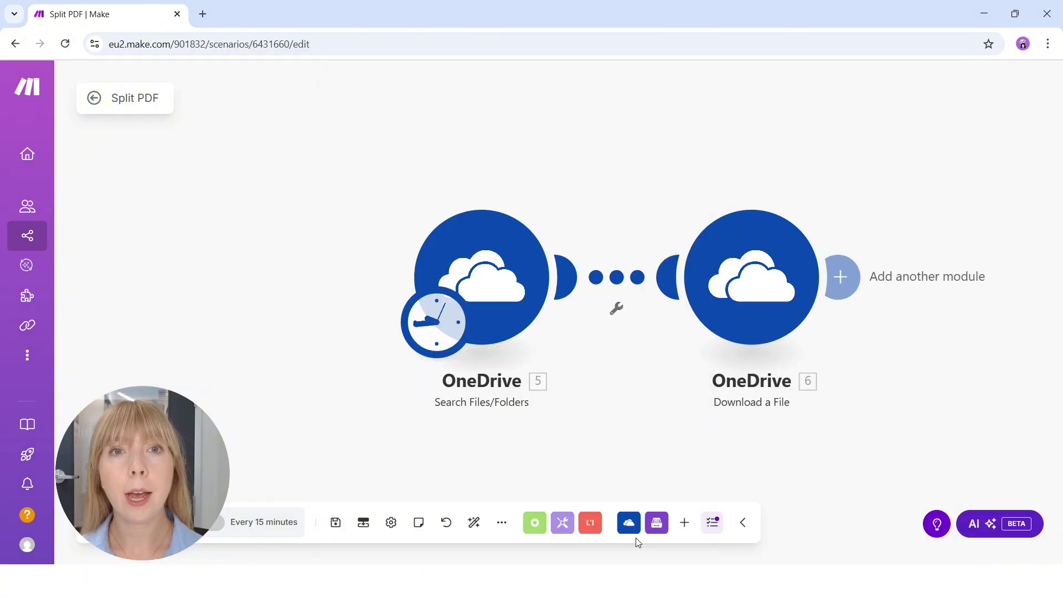
# Add a Plumsail Documents Split PDF module after the Download a File module.
pyautogui.click(842, 277)
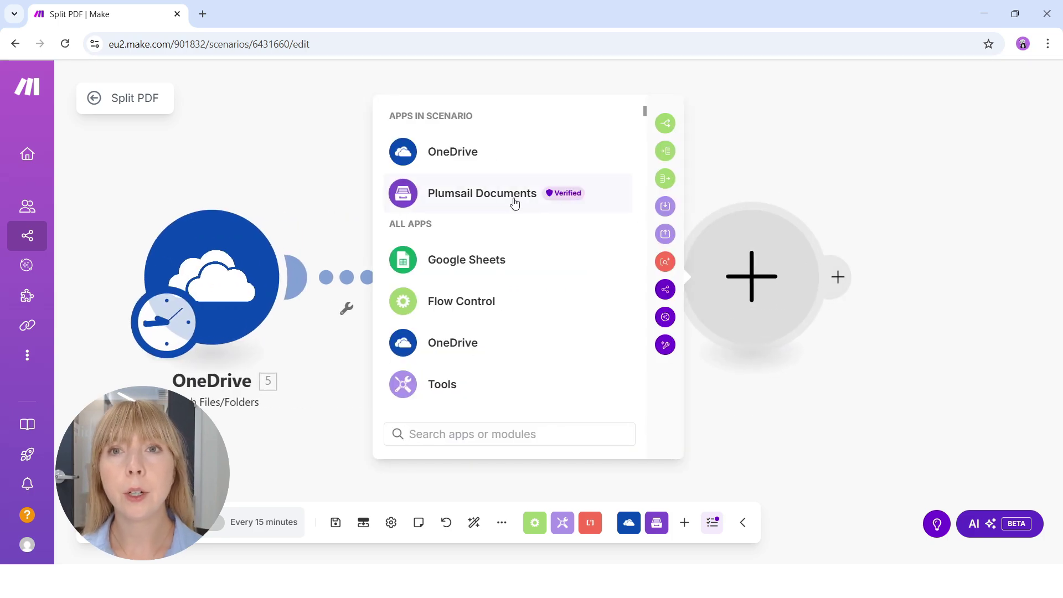
pyautogui.click(489, 199)
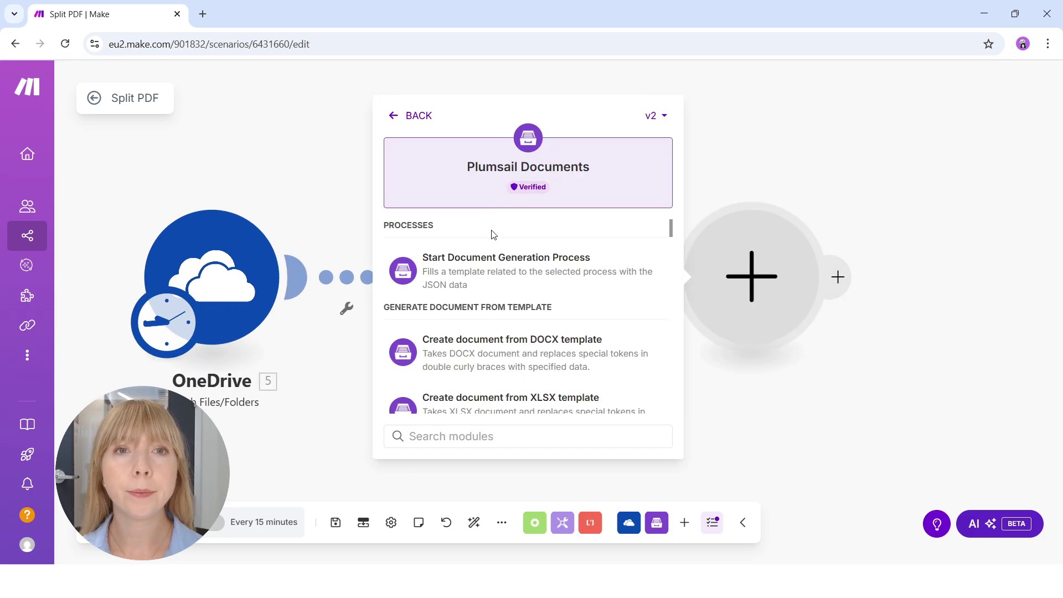
pyautogui.scroll(-10, 493, 279)
pyautogui.scroll(-10, 496, 280)
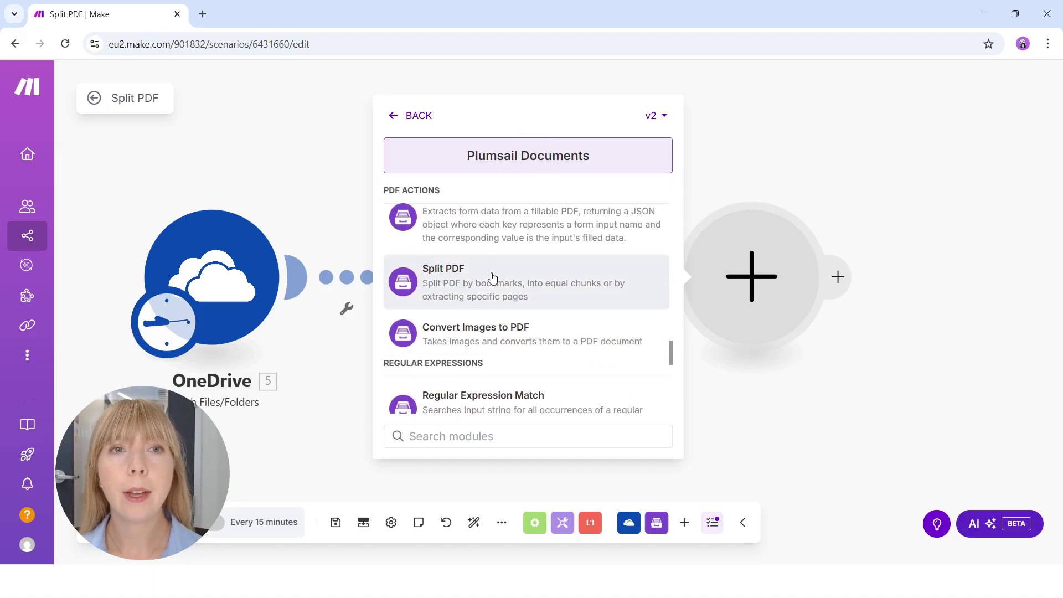
pyautogui.click(494, 277)
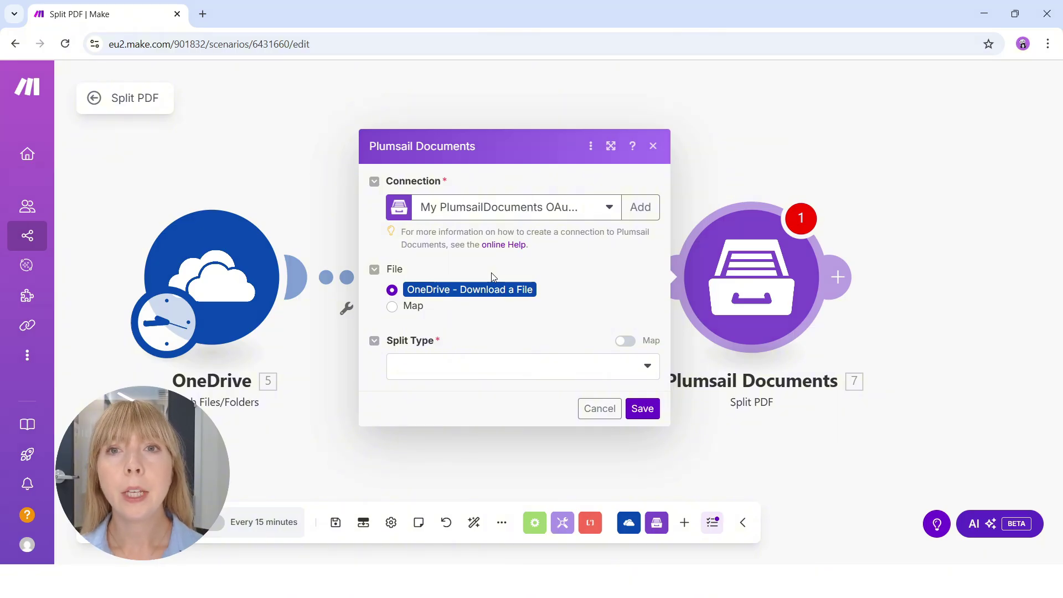
# Set the Split PDF module's split type to Extract Pages with page range 2 and save the settings.
pyautogui.click(635, 371)
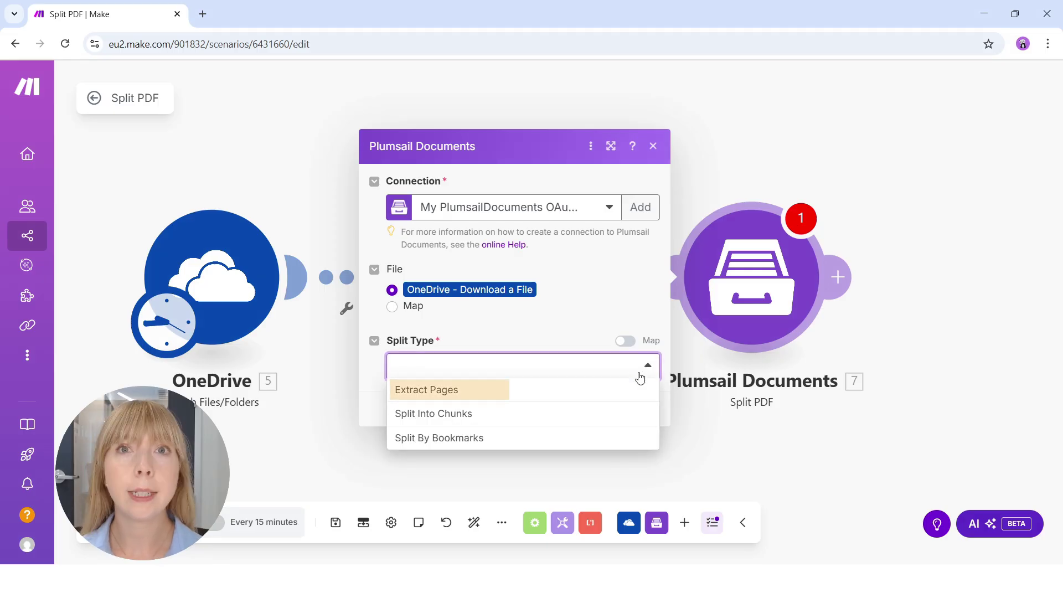
pyautogui.press('Down')
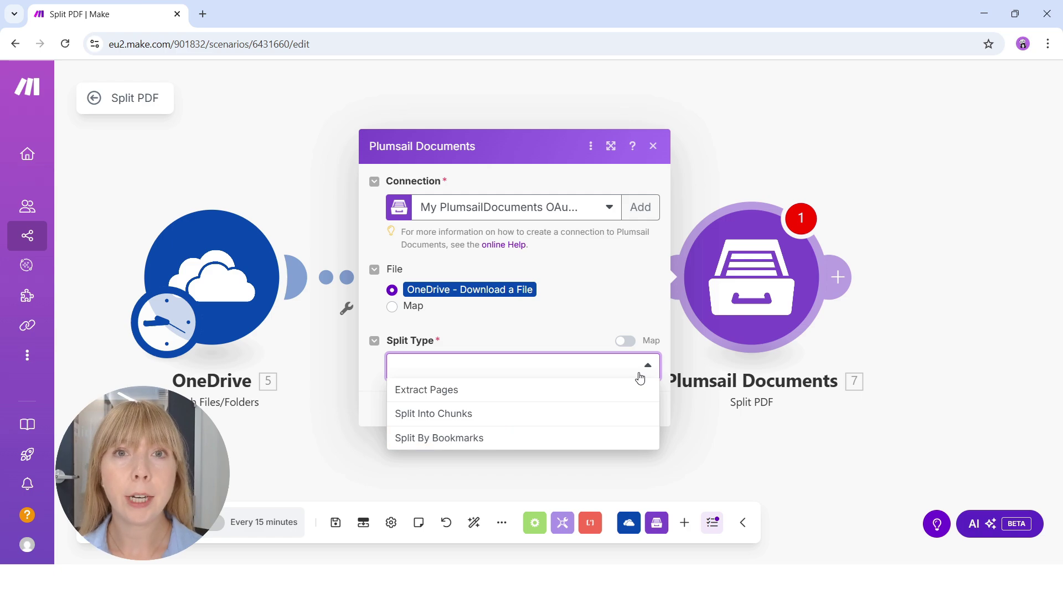
pyautogui.click(640, 391)
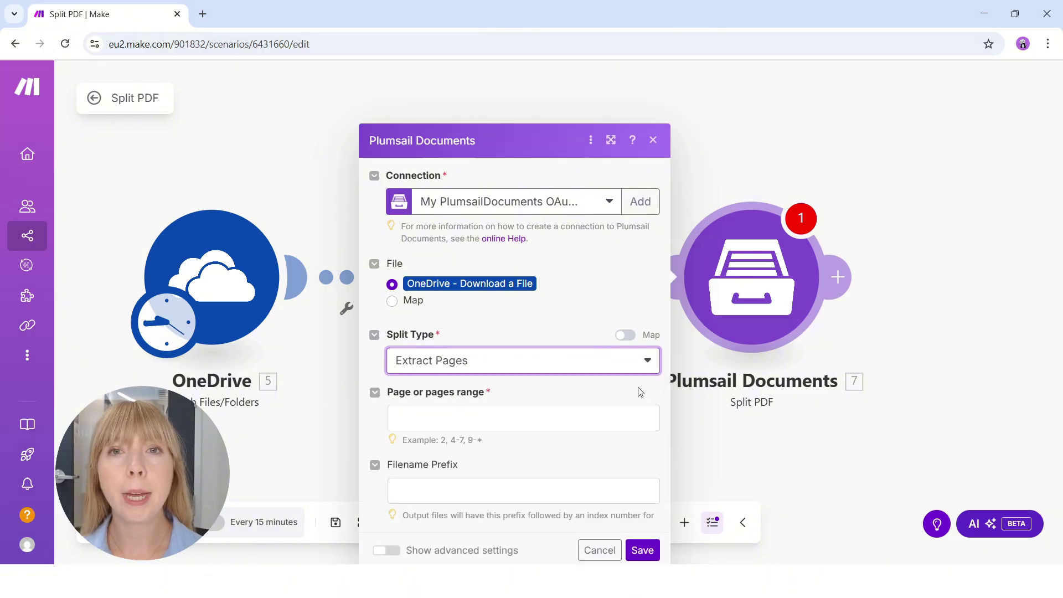
pyautogui.click(584, 371)
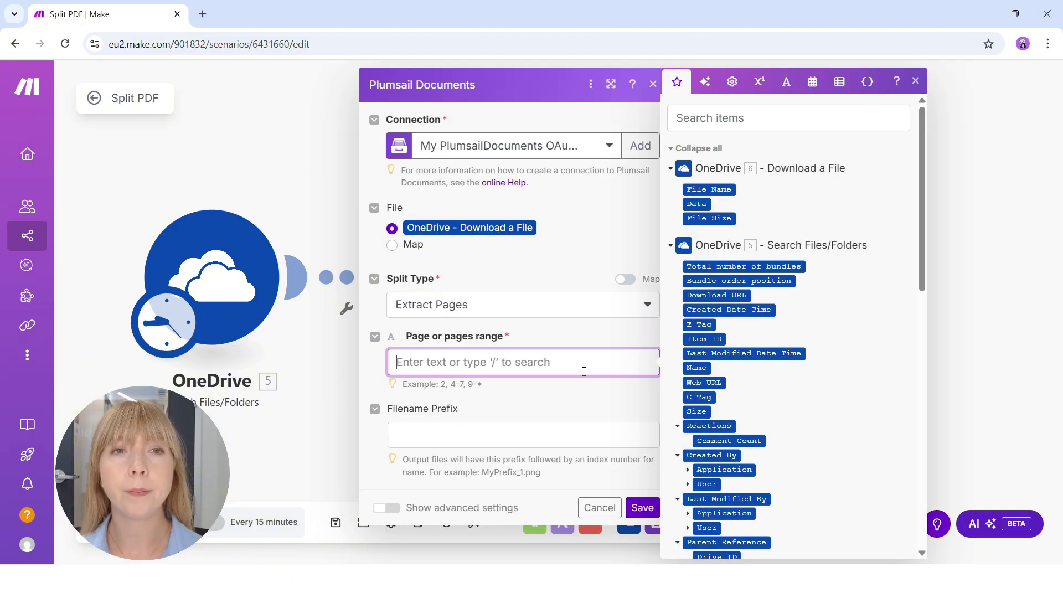
pyautogui.write('2')
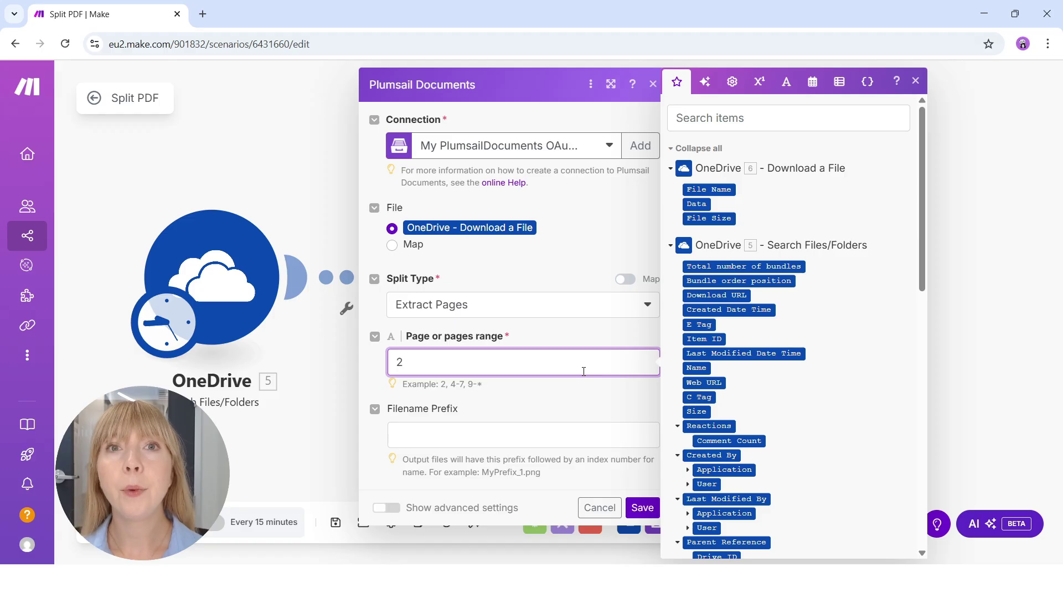
pyautogui.click(637, 507)
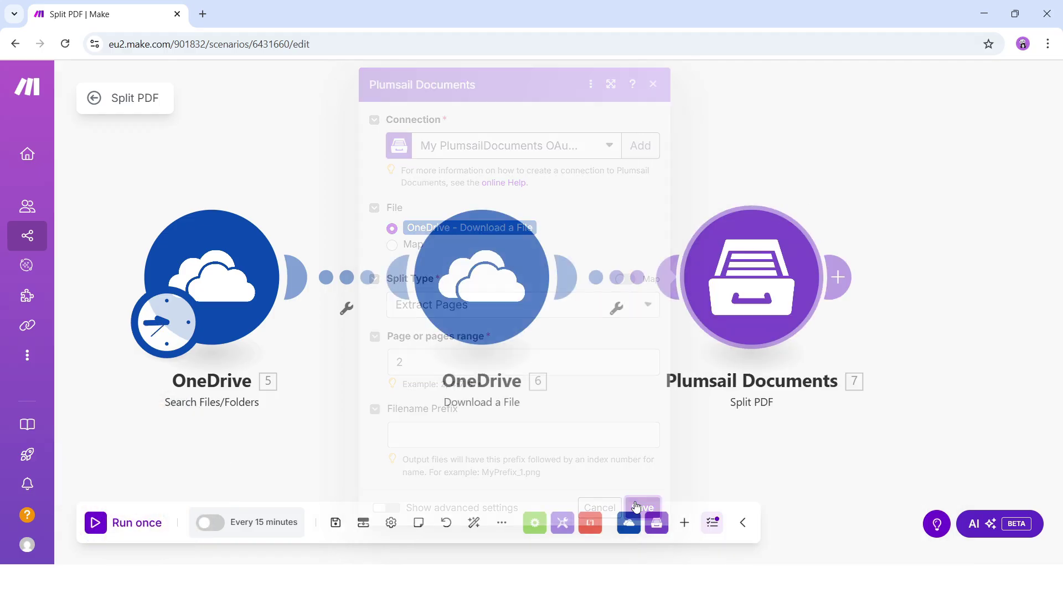
# Add a OneDrive Upload a File module after the Split PDF module and set its destination folder to Split PDF.
pyautogui.click(838, 275)
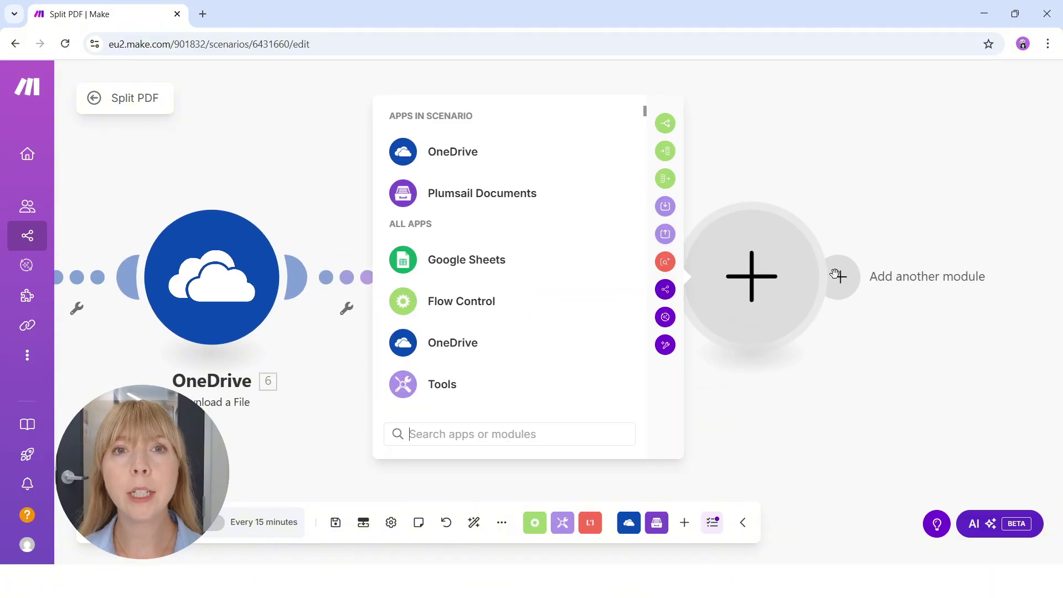
pyautogui.click(457, 164)
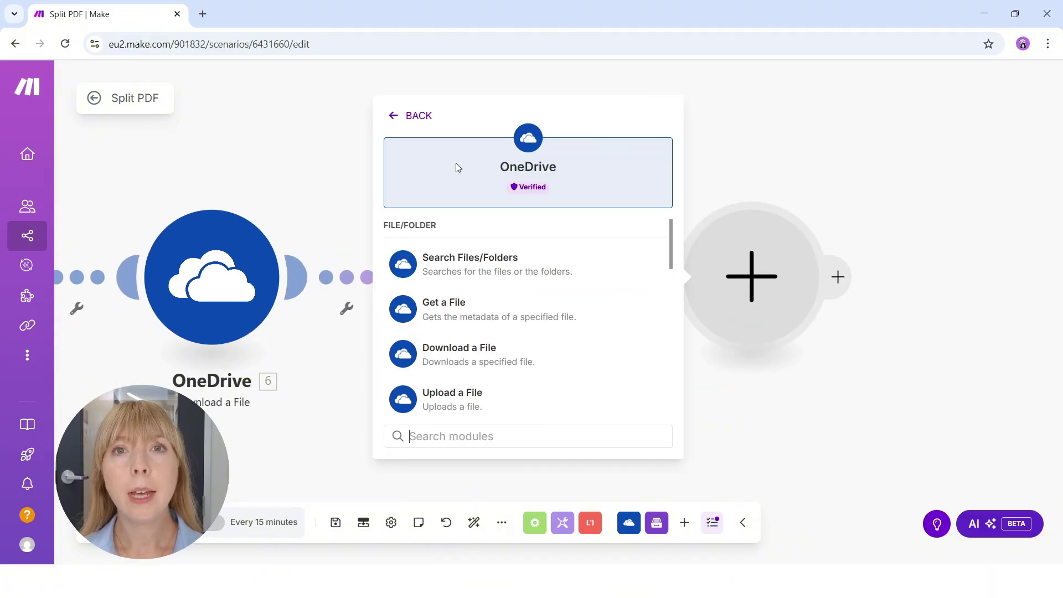
pyautogui.click(458, 397)
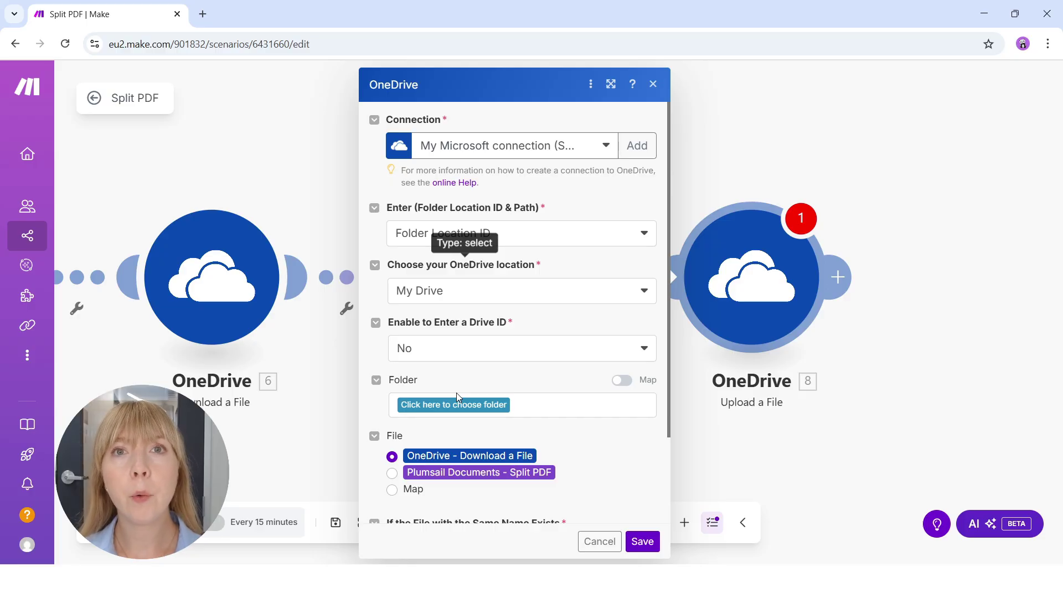
pyautogui.click(458, 405)
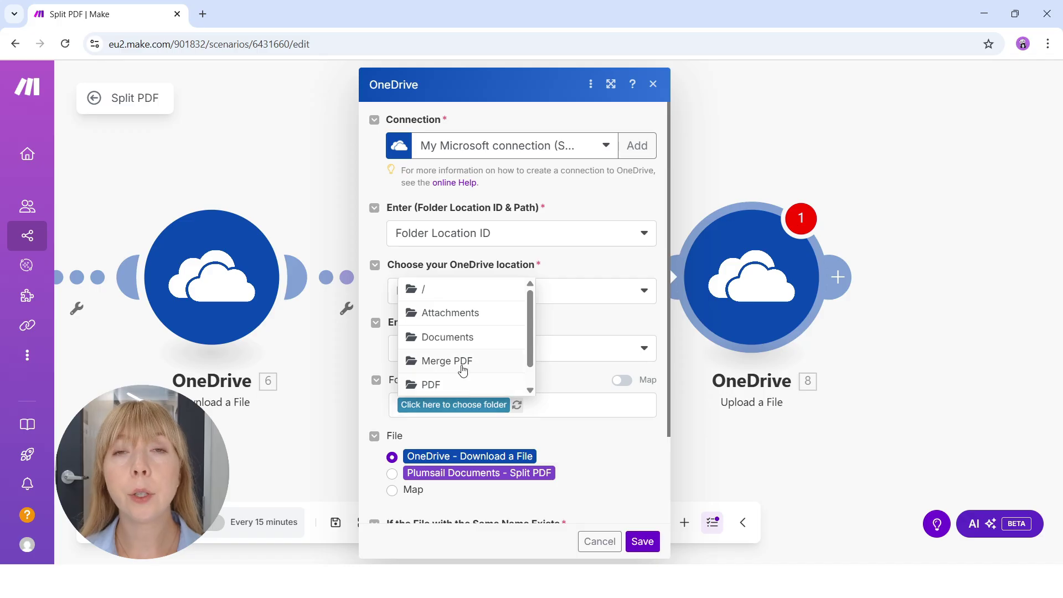
pyautogui.scroll(-1, 461, 369)
pyautogui.click(458, 387)
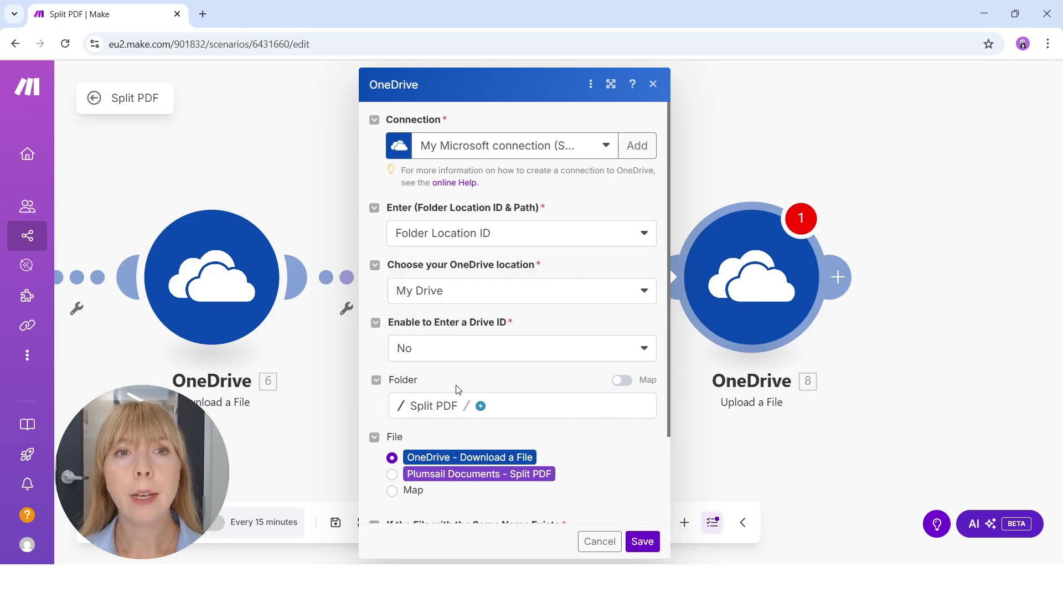
# Switch the Upload a File module's file source to manual mapping and set the file name to Invoice.pdf.
pyautogui.scroll(-2, 457, 389)
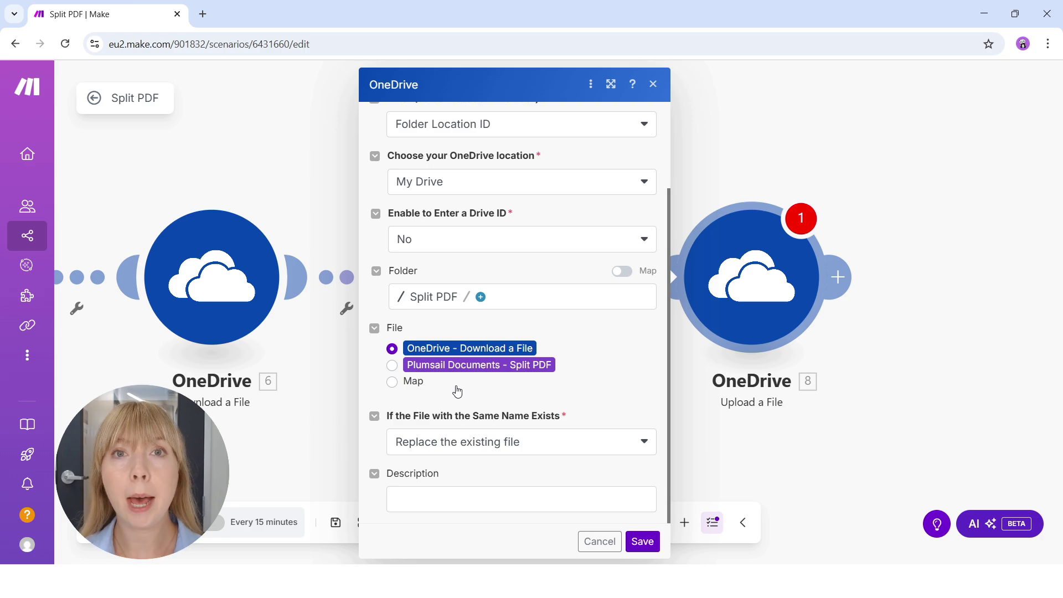
pyautogui.click(403, 387)
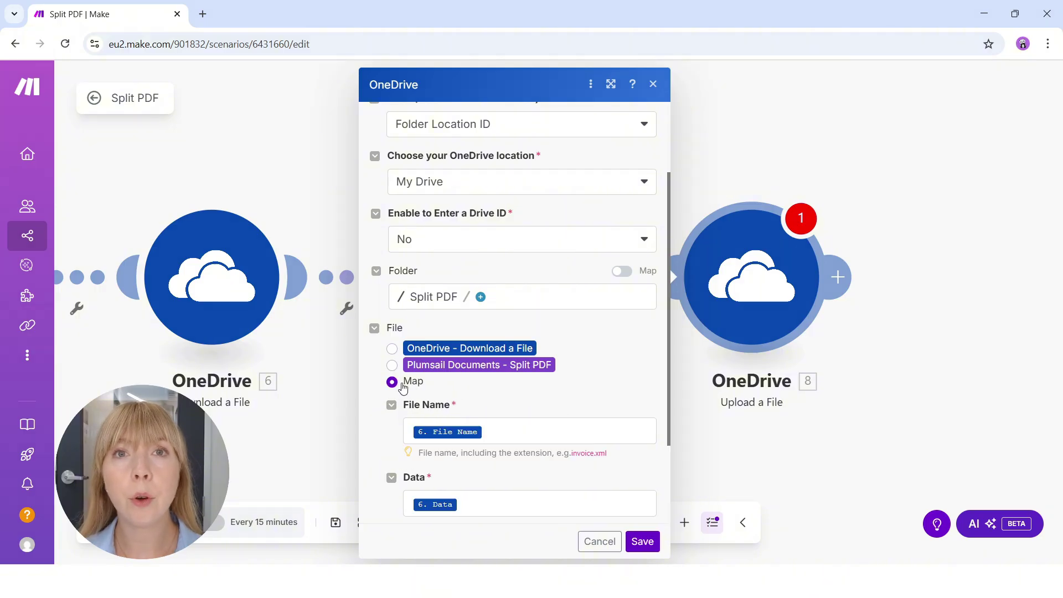
pyautogui.click(504, 428)
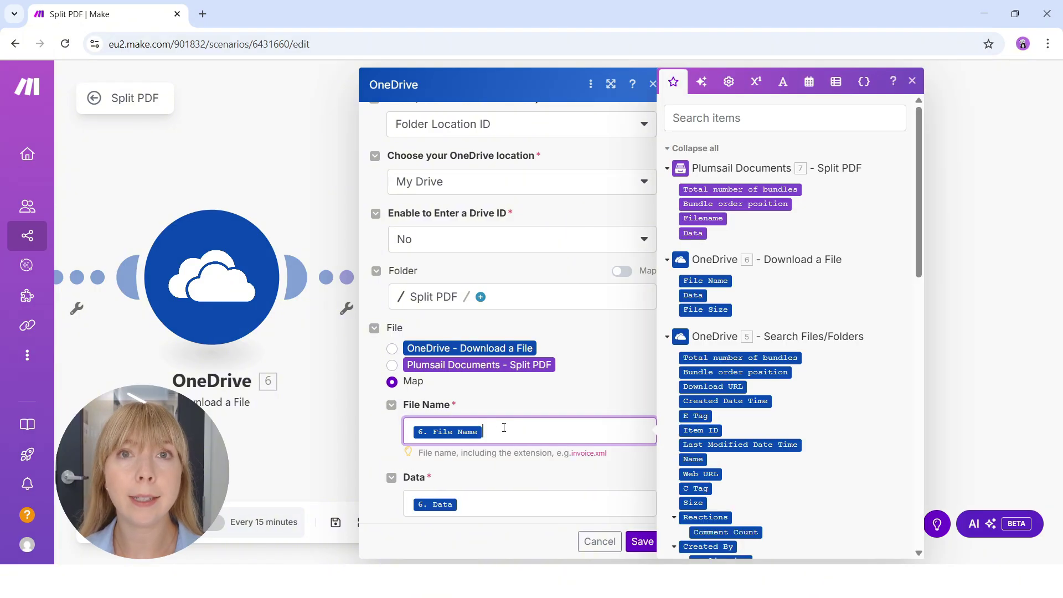
pyautogui.press('BackSpace')
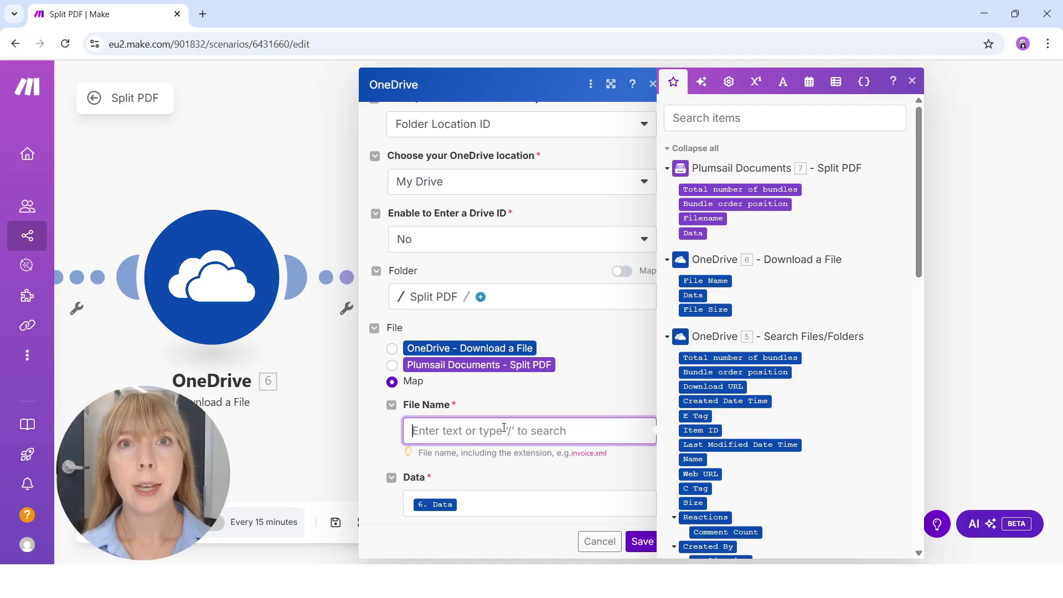
pyautogui.write('Invo')
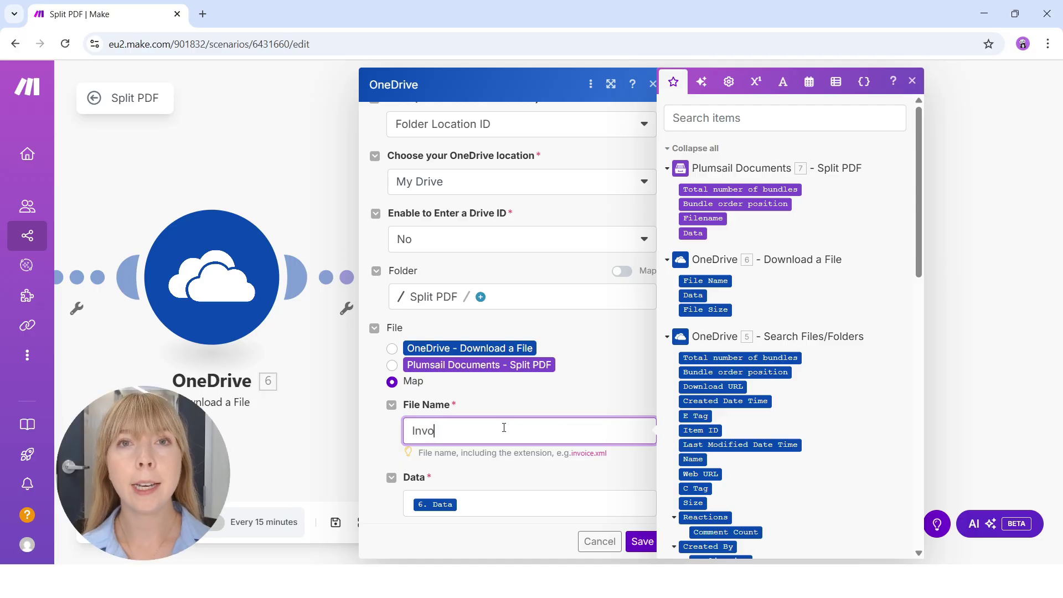
pyautogui.write('ice.pdf')
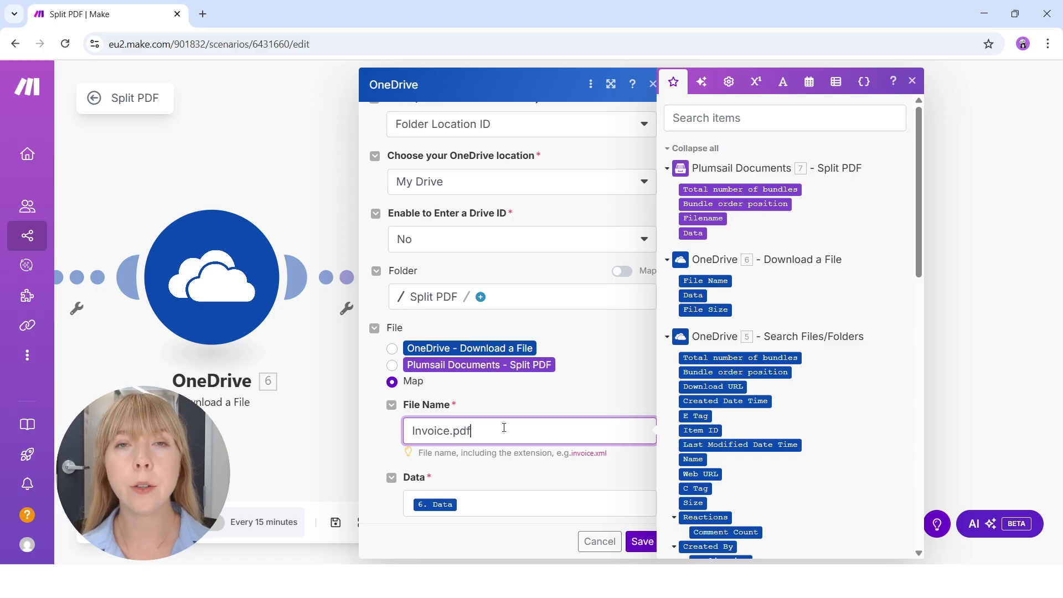
# Map the upload's Data field to the Split PDF module's Data output and save the module settings.
pyautogui.click(482, 510)
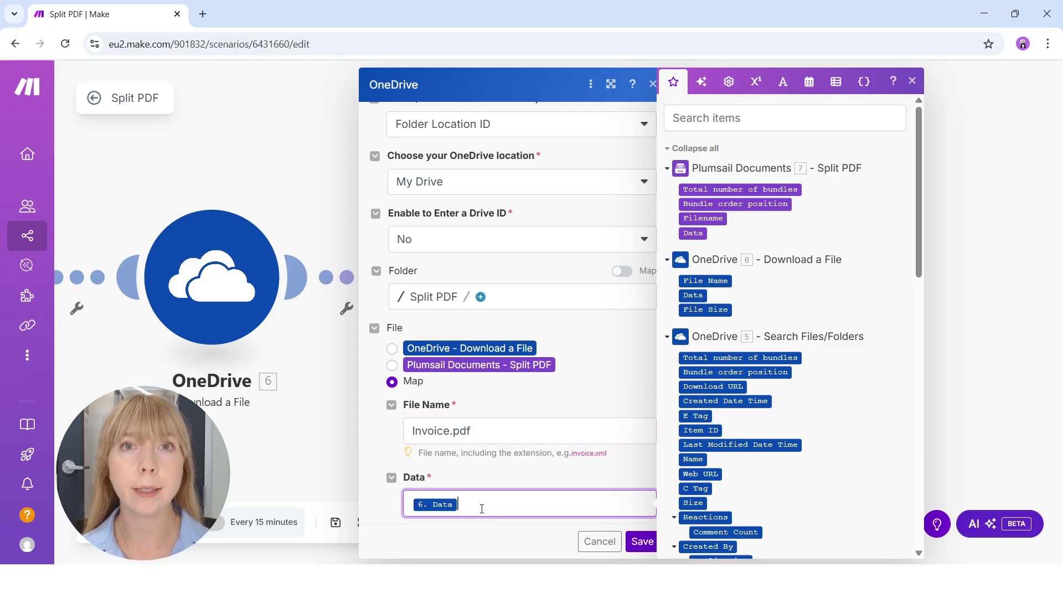
pyautogui.press('BackSpace')
pyautogui.click(693, 233)
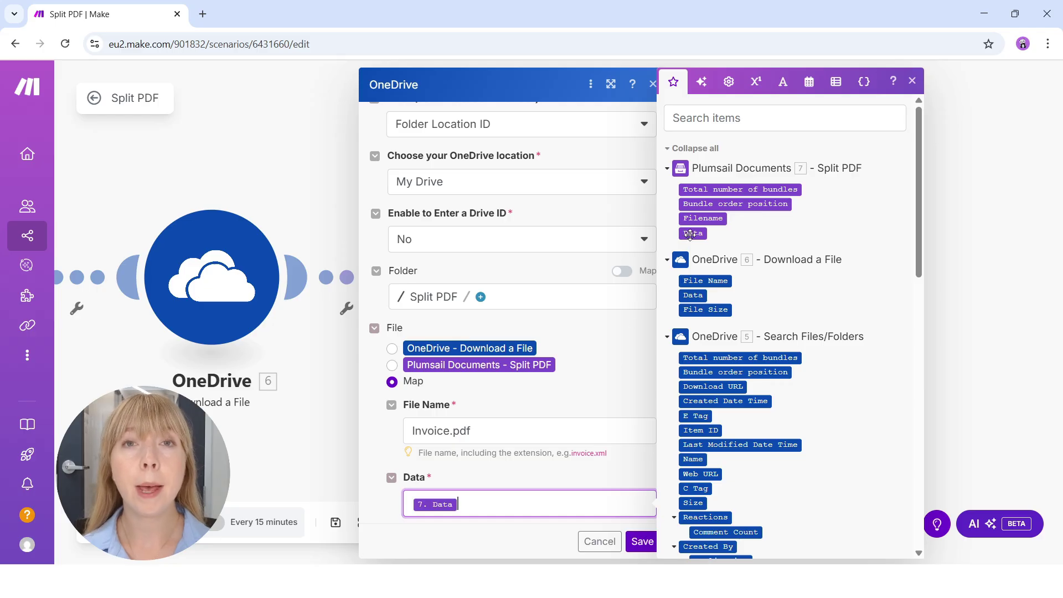
pyautogui.click(641, 542)
pyautogui.click(641, 542)
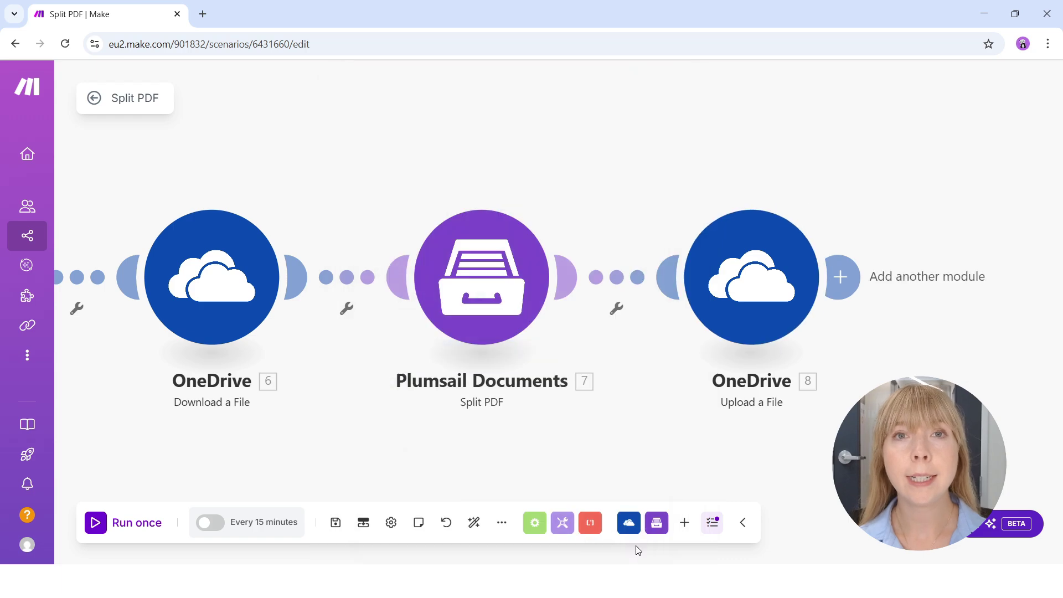
# Auto-align the scenario's modules and run the scenario once.
pyautogui.click(475, 524)
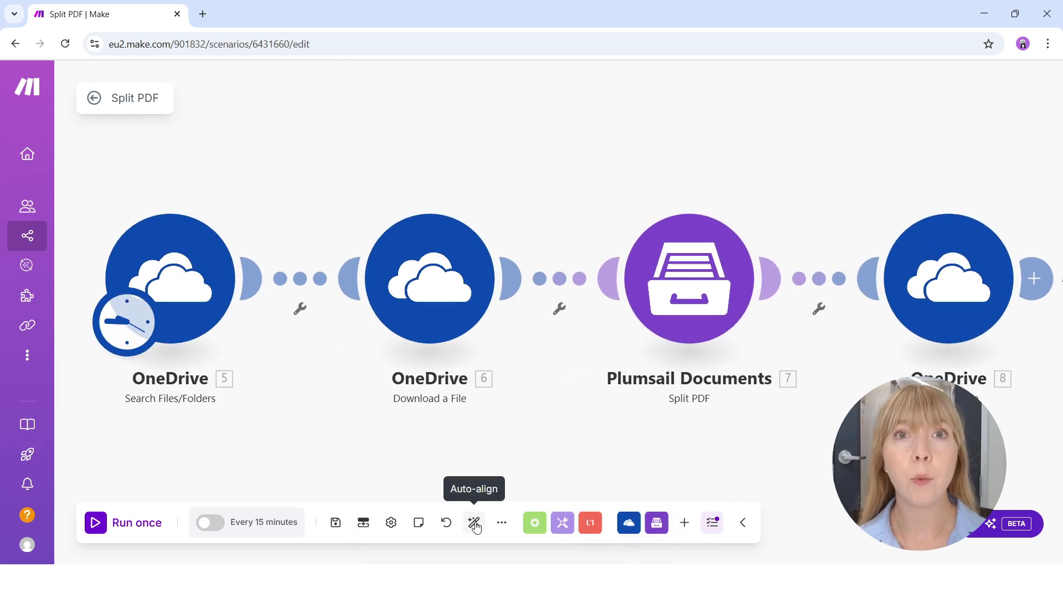
pyautogui.click(96, 523)
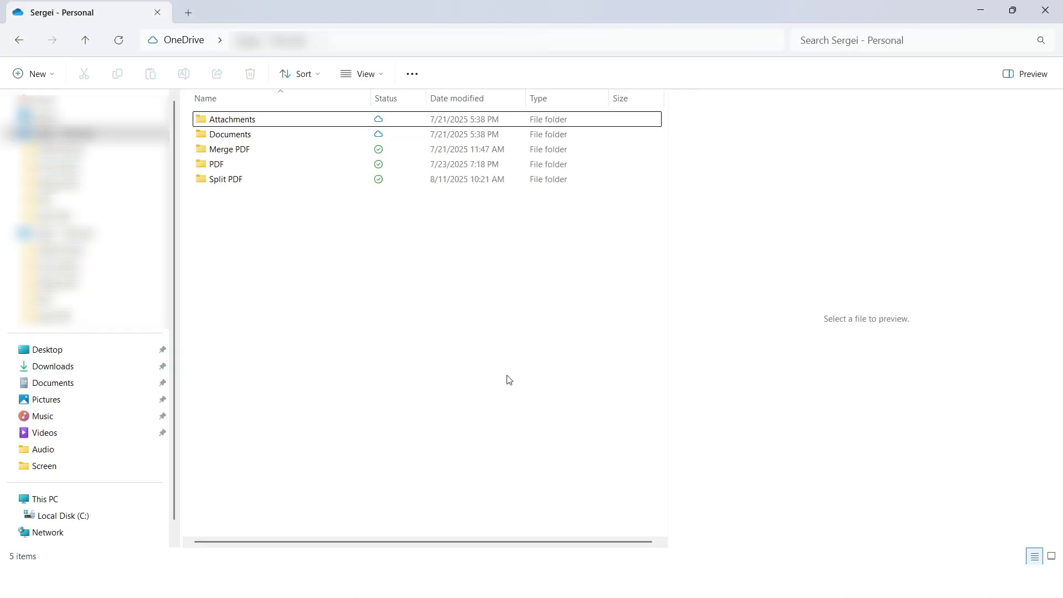
# In File Explorer, open the OneDrive Split PDF folder and preview the extracted Invoice PDF from start to end.
pyautogui.doubleClick(361, 186)
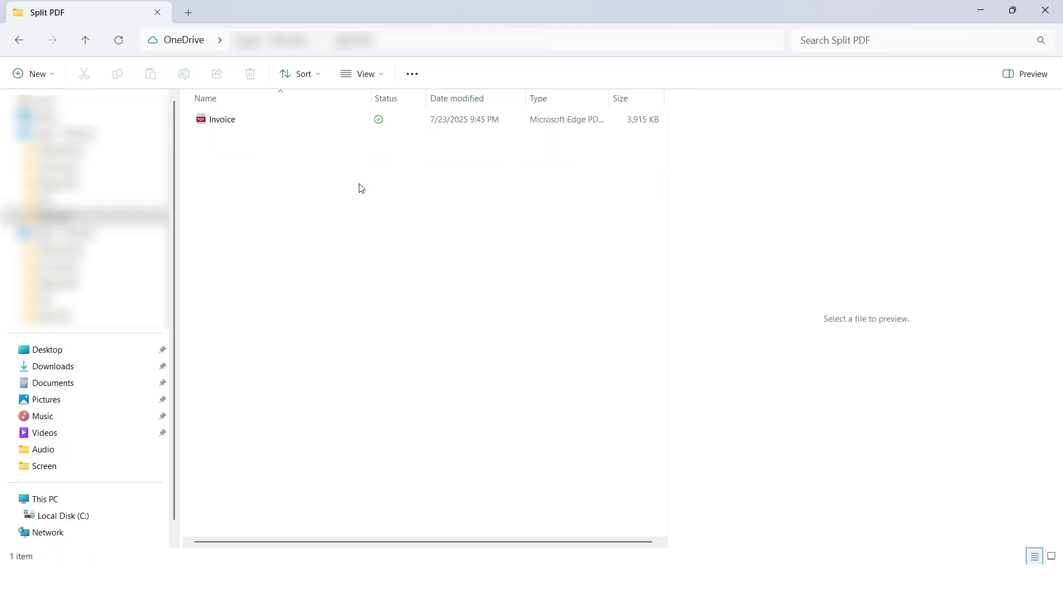
pyautogui.click(341, 123)
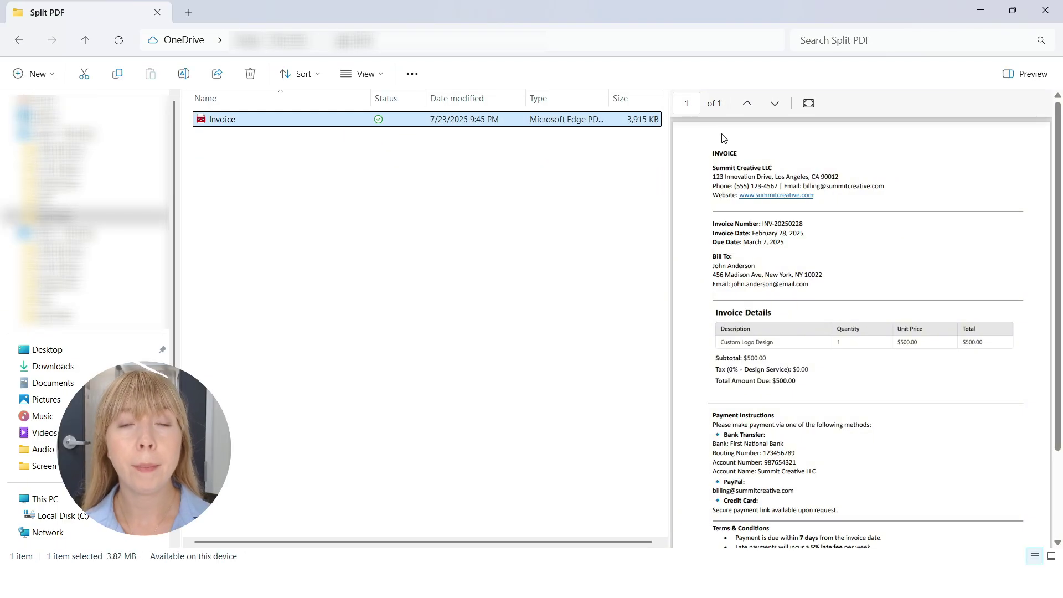
pyautogui.scroll(-3, 723, 138)
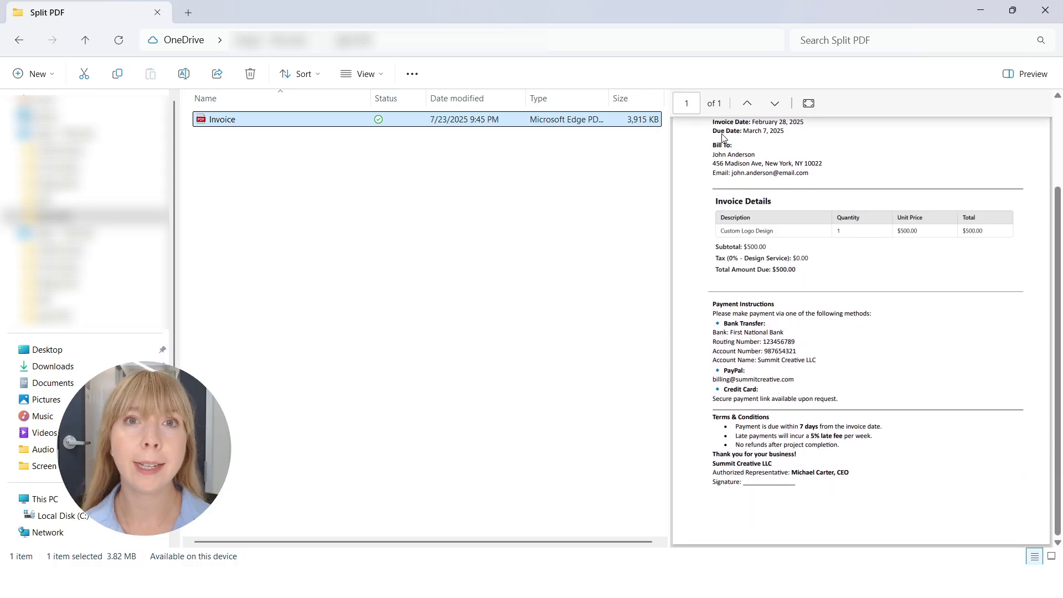
pyautogui.scroll(3, 723, 138)
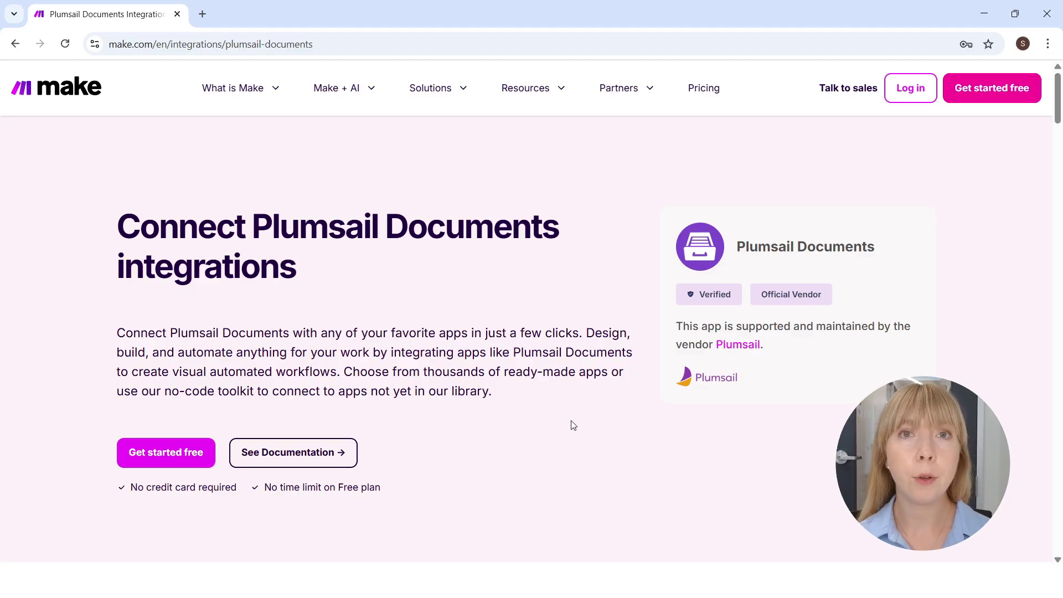
# On Make's Plumsail Documents integrations page, review the available modules by category: all modules, triggers, actions and search.
pyautogui.scroll(-10, 573, 425)
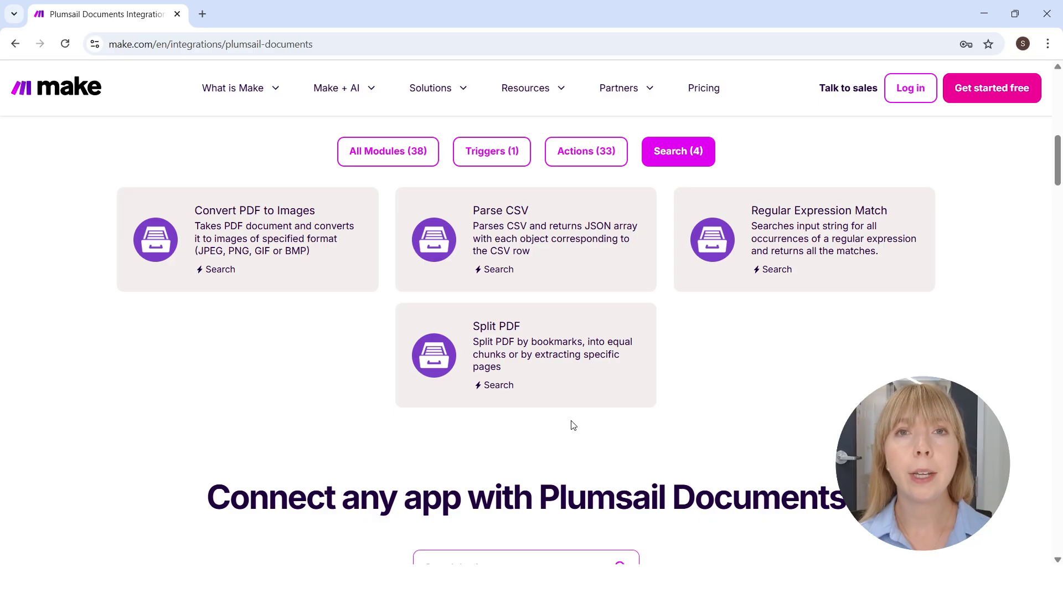
pyautogui.click(393, 162)
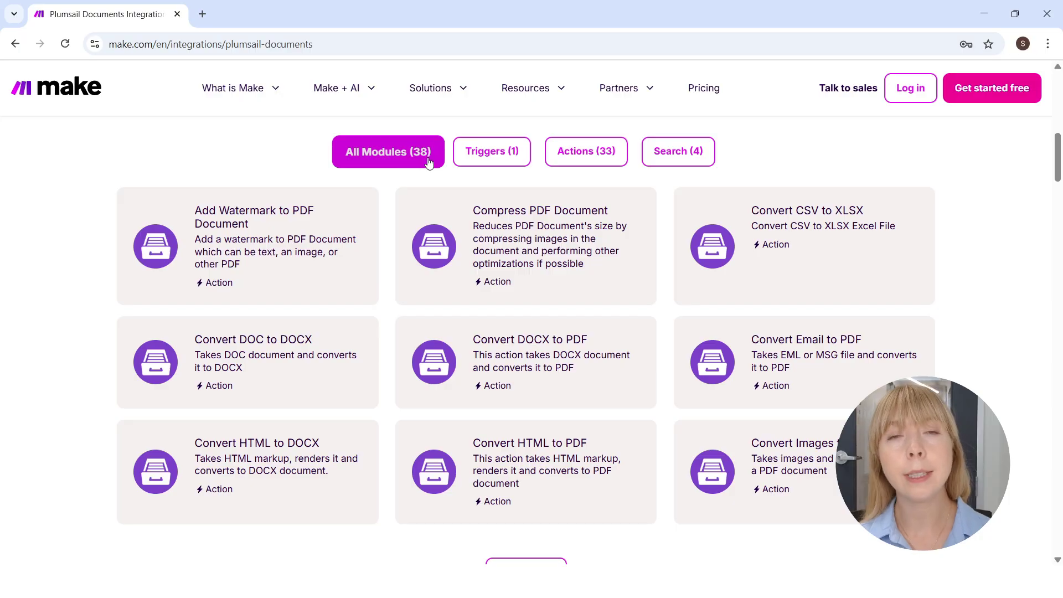
pyautogui.click(488, 155)
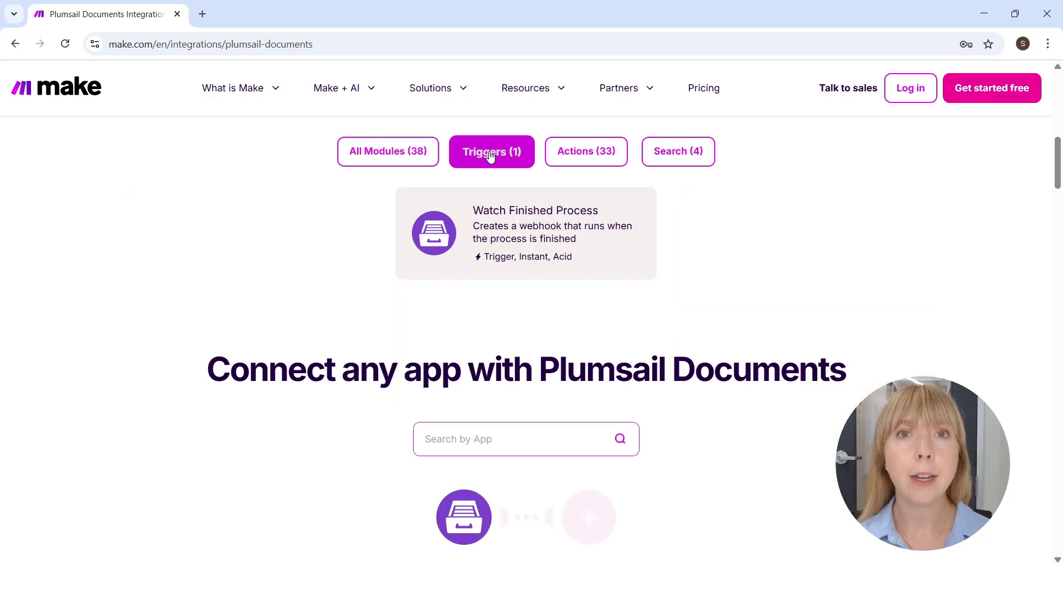
pyautogui.click(571, 150)
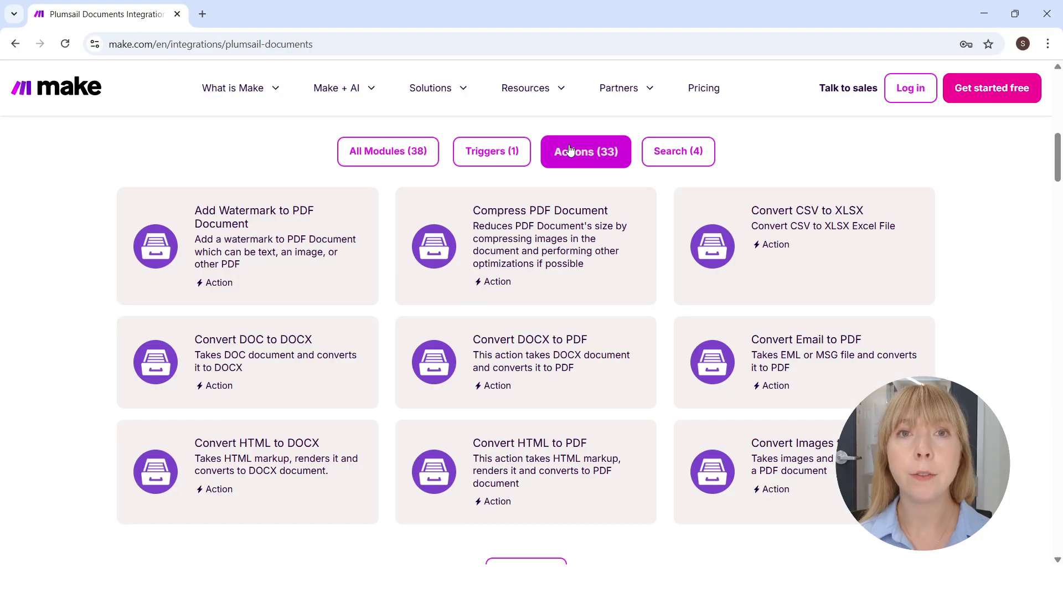
pyautogui.click(669, 155)
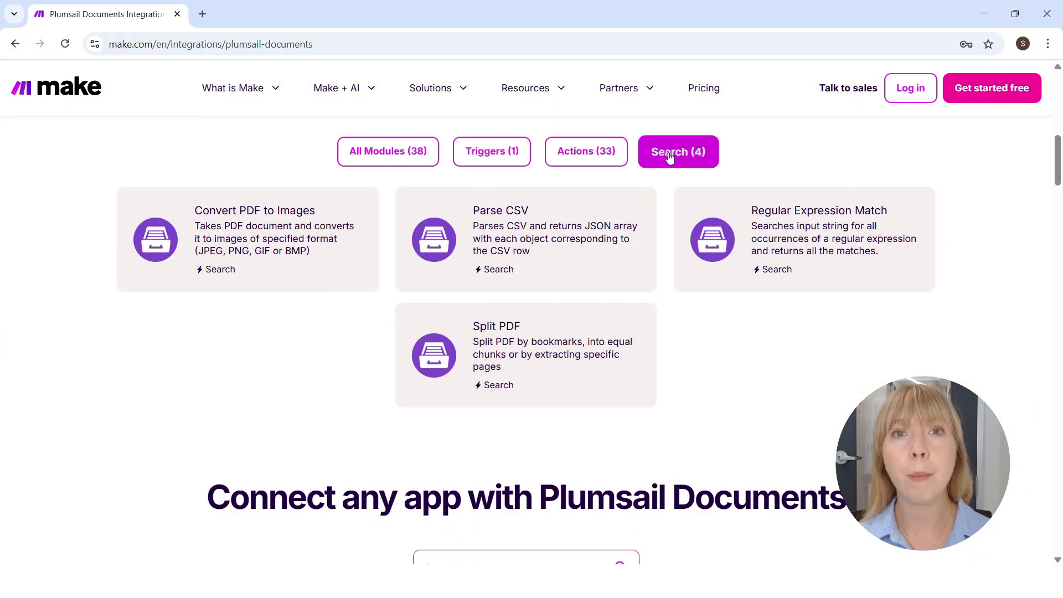